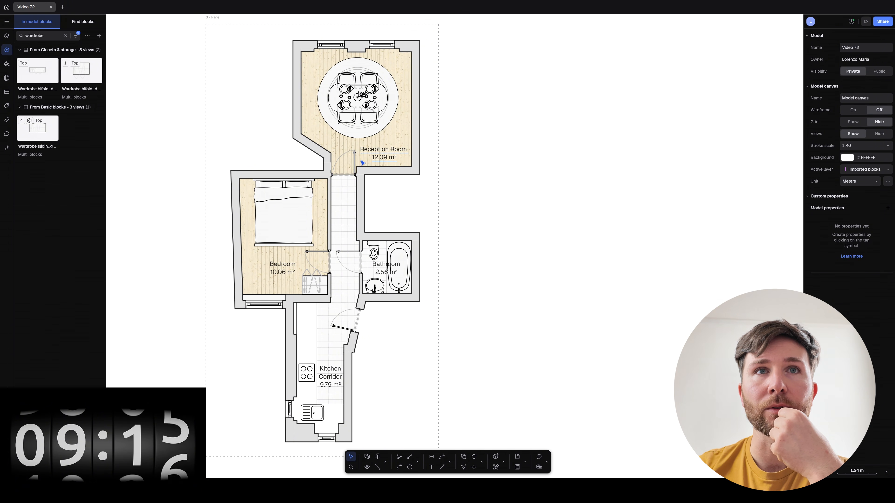
Drag the Reception Room label into the bedroom of the floor plan.
{"action": "mouse_move", "coordinate": [374, 155]}
{"action": "left_mouse_down"}
{"action": "mouse_move", "coordinate": [275, 270]}
{"action": "mouse_move", "coordinate": [265, 261]}
{"action": "mouse_move", "coordinate": [324, 240]}
{"action": "mouse_move", "coordinate": [381, 159]}
{"action": "left_mouse_up"}
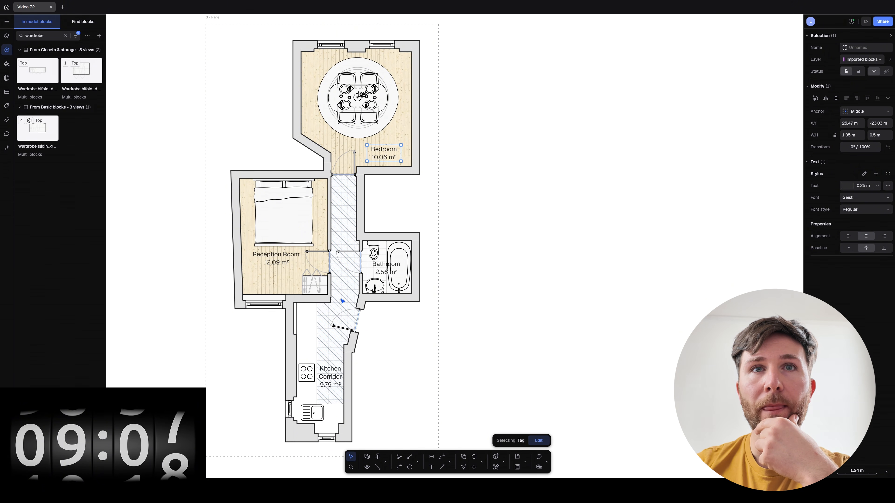
Try moving the Kitchen Corridor and Bathroom labels, then undo so all labels return to their rooms.
{"action": "left_click", "coordinate": [356, 324]}
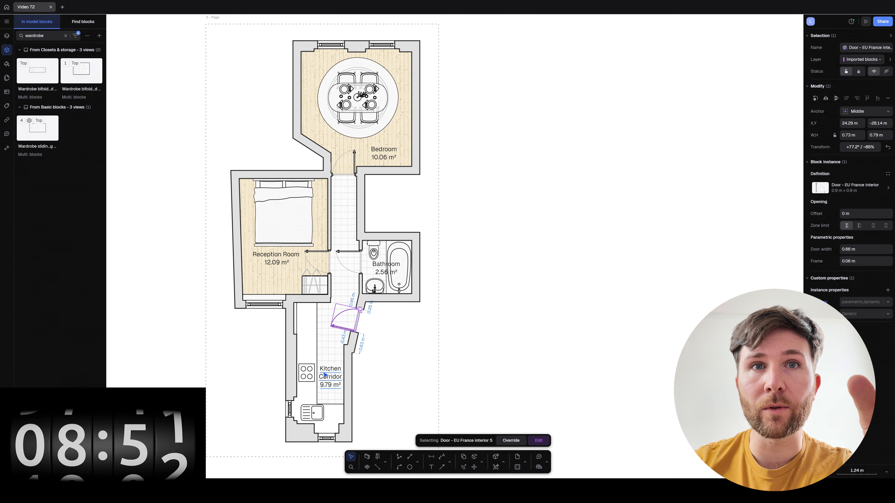
{"action": "left_click", "coordinate": [326, 377]}
{"action": "left_click_drag", "start_coordinate": [328, 380], "coordinate": [261, 203]}
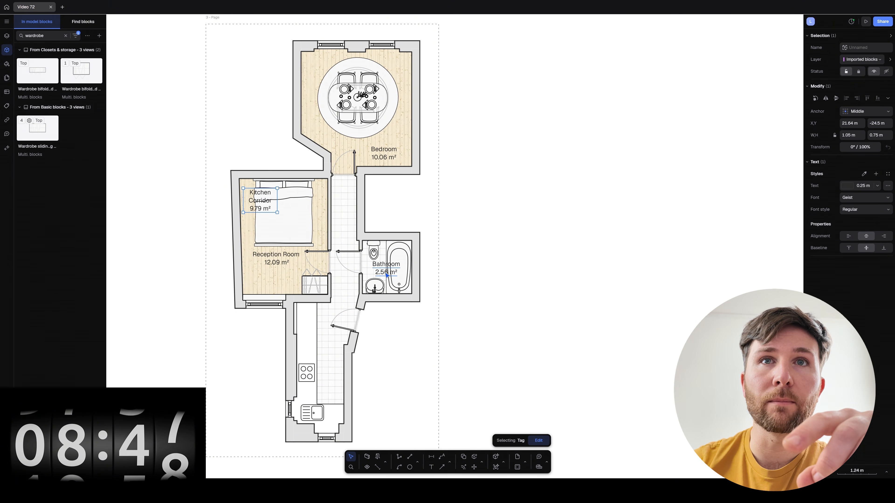
{"action": "mouse_move", "coordinate": [386, 275]}
{"action": "left_mouse_down"}
{"action": "mouse_move", "coordinate": [319, 381]}
{"action": "mouse_move", "coordinate": [323, 397]}
{"action": "left_mouse_up"}
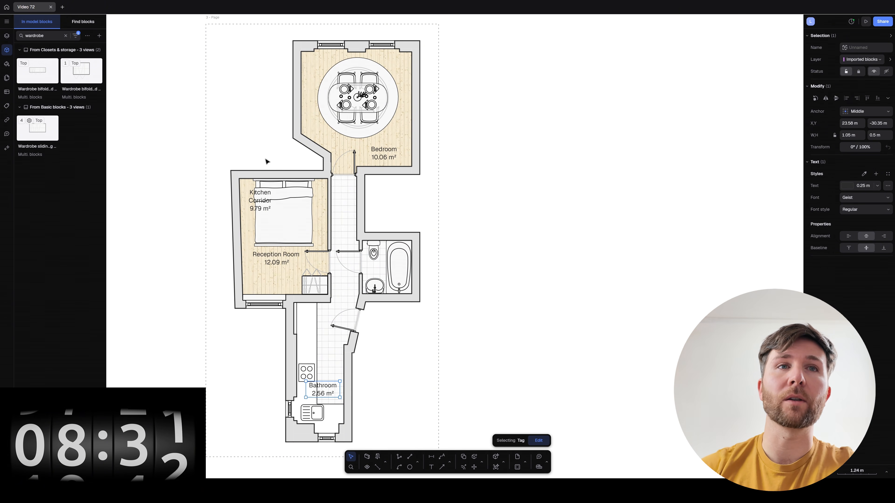
{"action": "key", "text": "ctrl+shift+z"}
{"action": "key", "text": "ctrl+shift+z"}
{"action": "key", "text": "ctrl+shift+z"}
{"action": "key", "text": "ctrl+shift+z"}
{"action": "key", "text": "ctrl+shift+z"}
{"action": "key", "text": "ctrl+shift+z"}
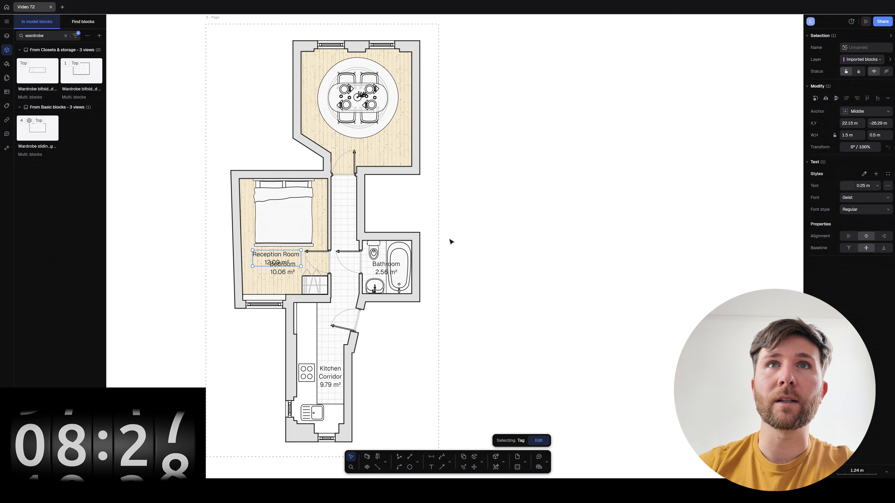
{"action": "key", "text": "ctrl+shift+z"}
Marquee-select the whole floor plan and duplicate it onto a second page to the right.
{"action": "left_click", "coordinate": [469, 242]}
{"action": "left_click_drag", "start_coordinate": [183, 15], "coordinate": [467, 451]}
{"action": "left_click_drag", "start_coordinate": [307, 278], "coordinate": [542, 287], "text": "alt"}
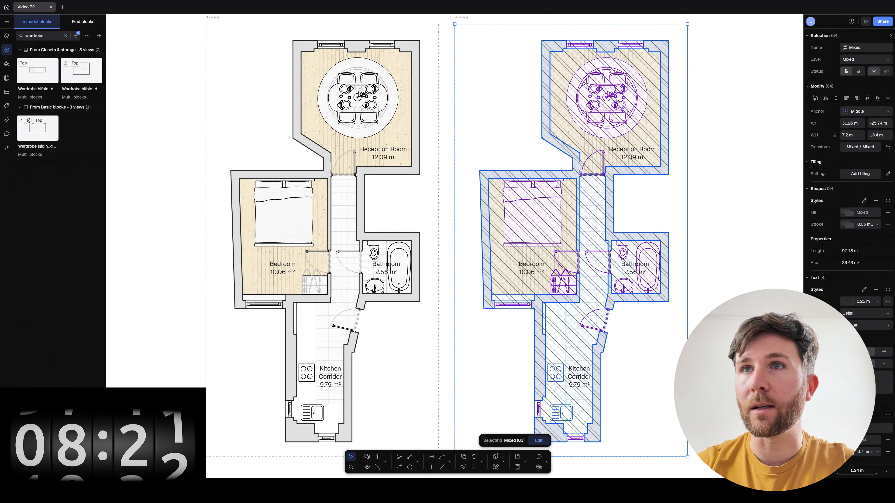
Delete the dining table and the double bed from the left plan.
{"action": "key", "text": "Escape"}
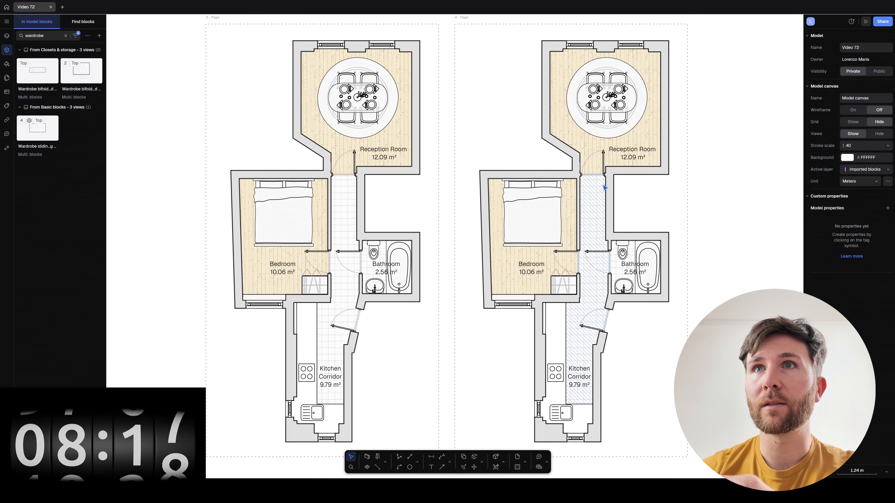
{"action": "left_click", "coordinate": [610, 196]}
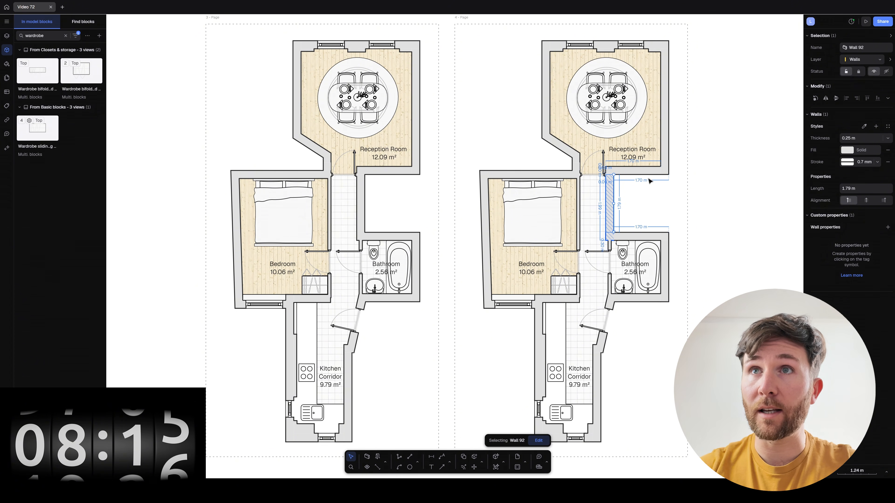
{"action": "key", "text": "Escape"}
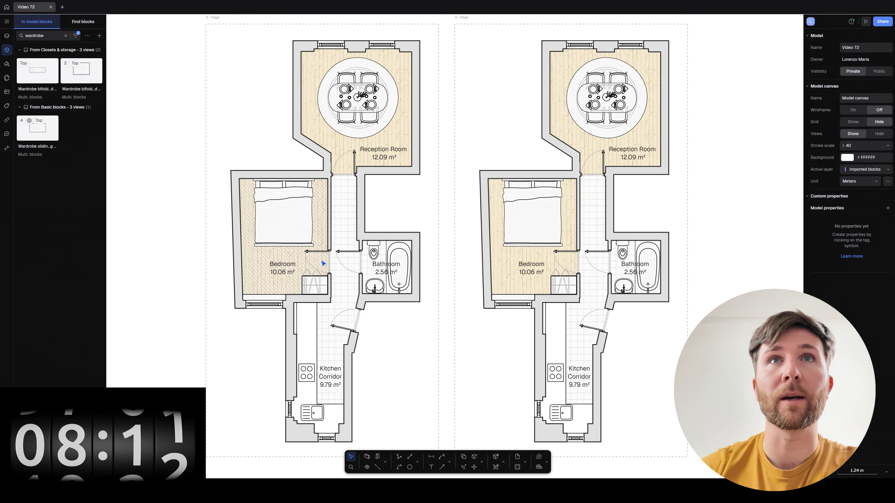
{"action": "left_click", "coordinate": [358, 97]}
{"action": "key", "text": "Delete"}
{"action": "left_click", "coordinate": [296, 204]}
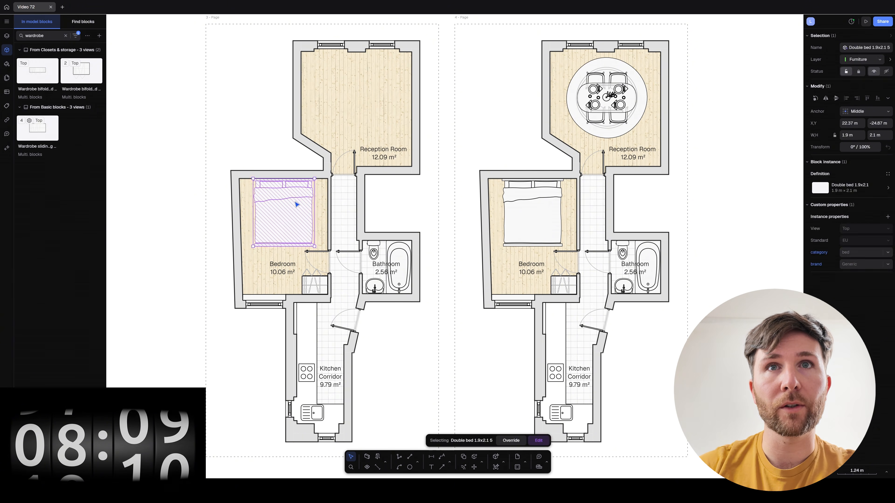
{"action": "key", "text": "Delete"}
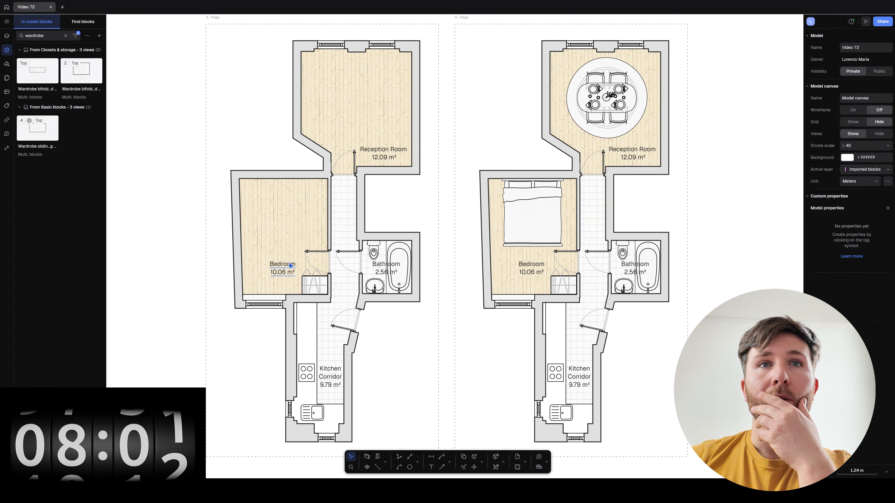
Delete the Bedroom, Reception Room and Bathroom labels from the left plan.
{"action": "left_click", "coordinate": [291, 265]}
{"action": "key", "text": "Delete"}
{"action": "left_click", "coordinate": [371, 151]}
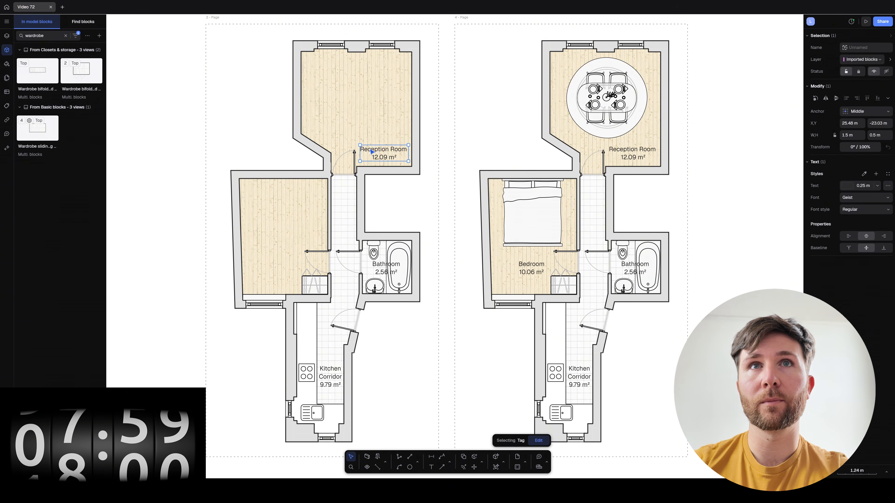
{"action": "key", "text": "Delete"}
{"action": "left_click", "coordinate": [387, 269]}
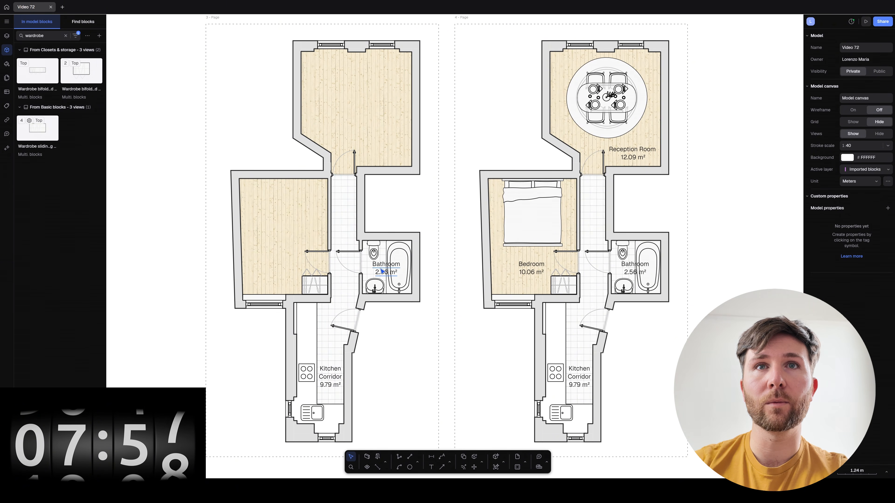
{"action": "key", "text": "Delete"}
Delete the bathtub, sink and toilet from the left plan's bathroom.
{"action": "left_click", "coordinate": [395, 272]}
{"action": "key", "text": "Delete"}
{"action": "left_click", "coordinate": [376, 287]}
{"action": "key", "text": "Delete"}
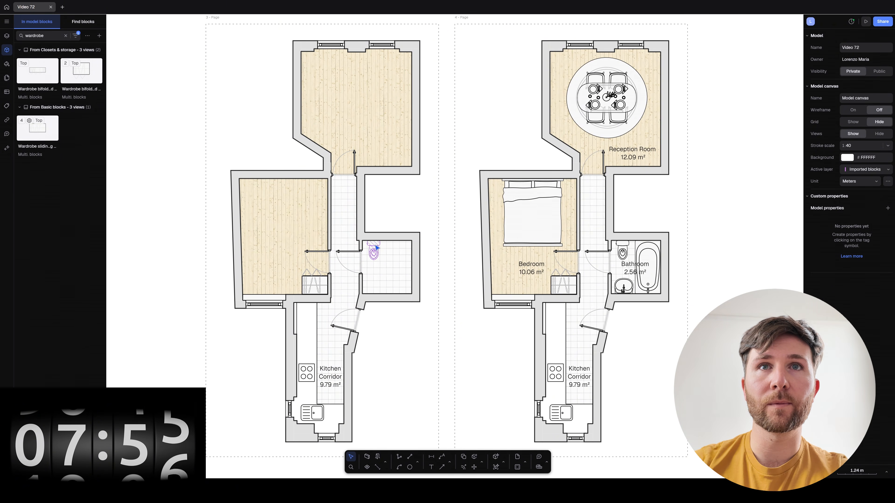
{"action": "left_click", "coordinate": [375, 252]}
{"action": "key", "text": "Delete"}
Delete the Kitchen Corridor room, the wardrobe, and the bedroom and upper-room wood floors.
{"action": "left_click", "coordinate": [329, 371]}
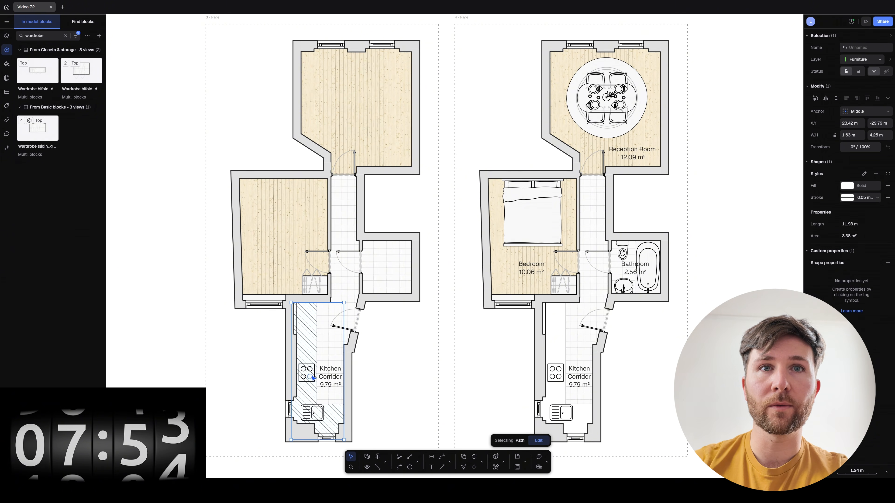
{"action": "key", "text": "Delete"}
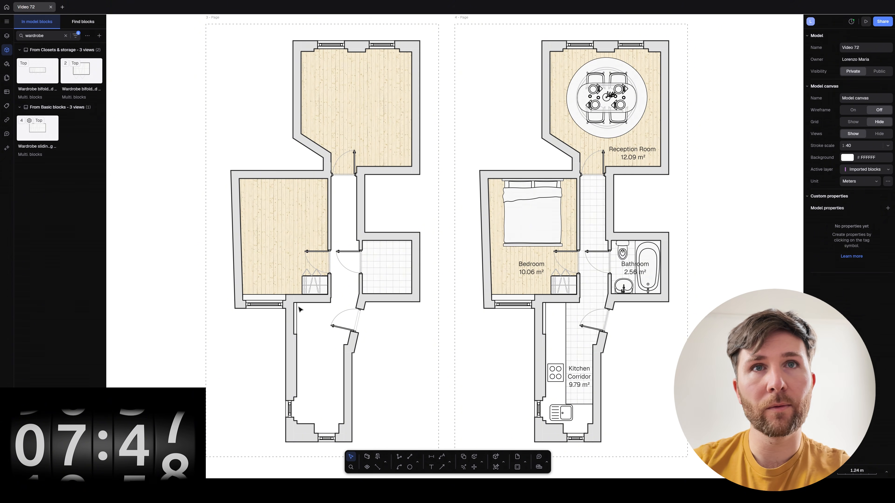
{"action": "left_click", "coordinate": [315, 285]}
{"action": "key", "text": "Delete"}
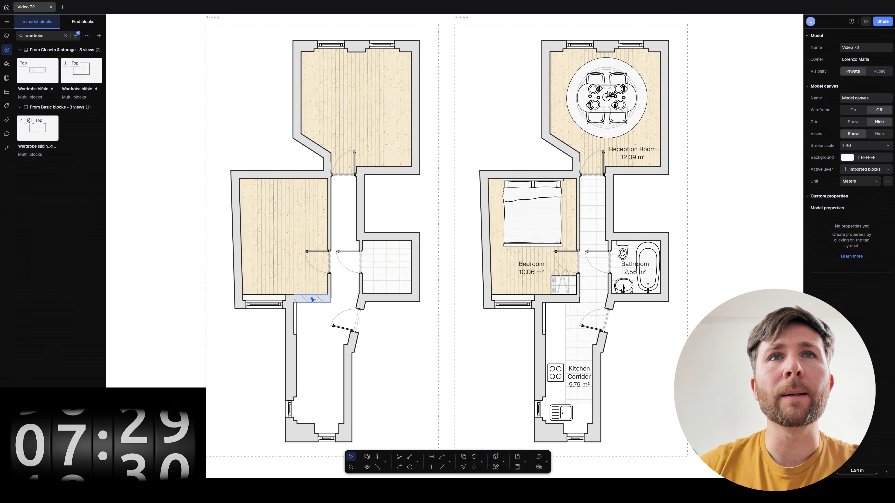
{"action": "left_click", "coordinate": [305, 220]}
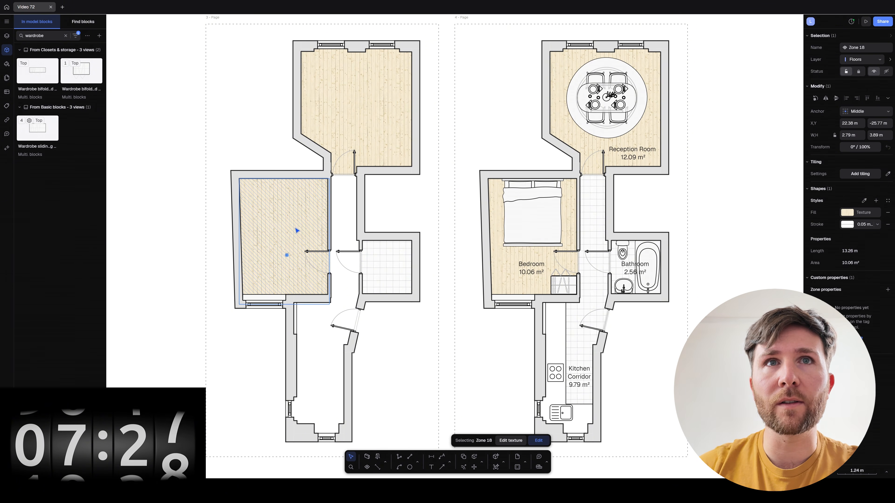
{"action": "key", "text": "Delete"}
{"action": "left_click", "coordinate": [344, 120]}
{"action": "key", "text": "Delete"}
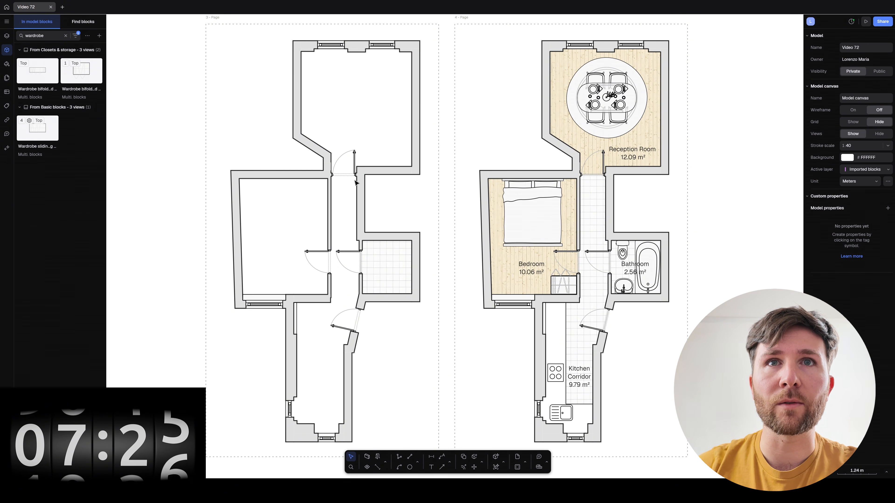
Delete the small room's tiled floor and shorten the wall below the bedroom.
{"action": "left_click", "coordinate": [385, 280]}
{"action": "key", "text": "Delete"}
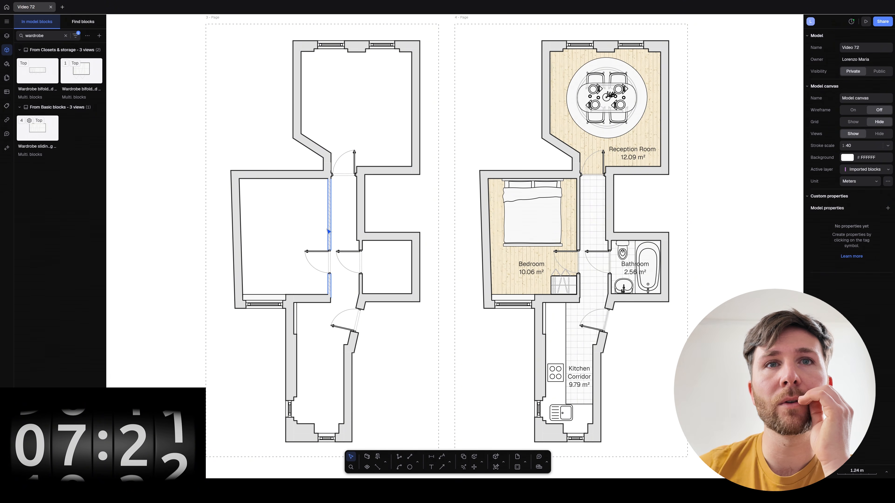
{"action": "left_click", "coordinate": [317, 299]}
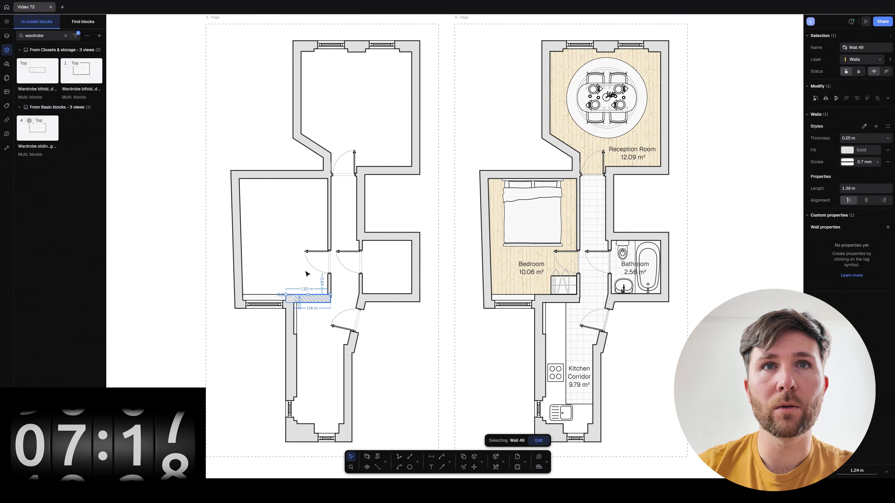
{"action": "left_click_drag", "start_coordinate": [330, 295], "coordinate": [296, 295]}
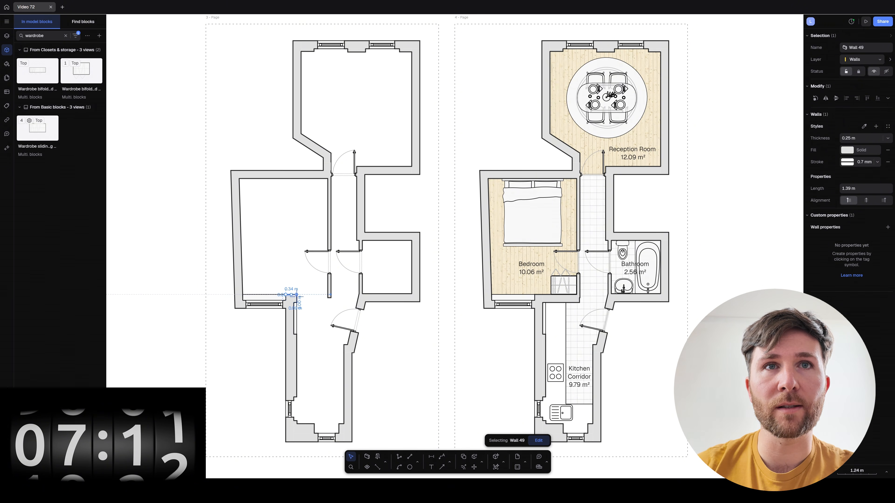
{"action": "left_click", "coordinate": [309, 324]}
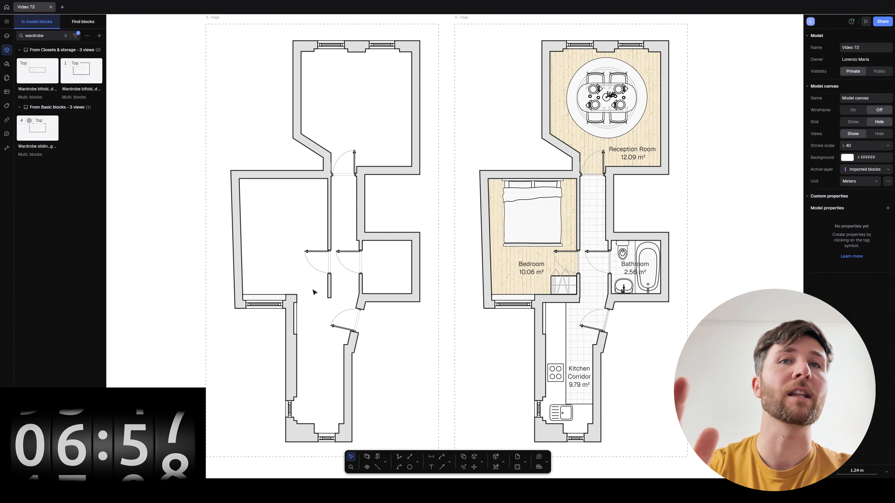
Delete the bedroom and bathroom interior doors from the left plan.
{"action": "left_click", "coordinate": [331, 212]}
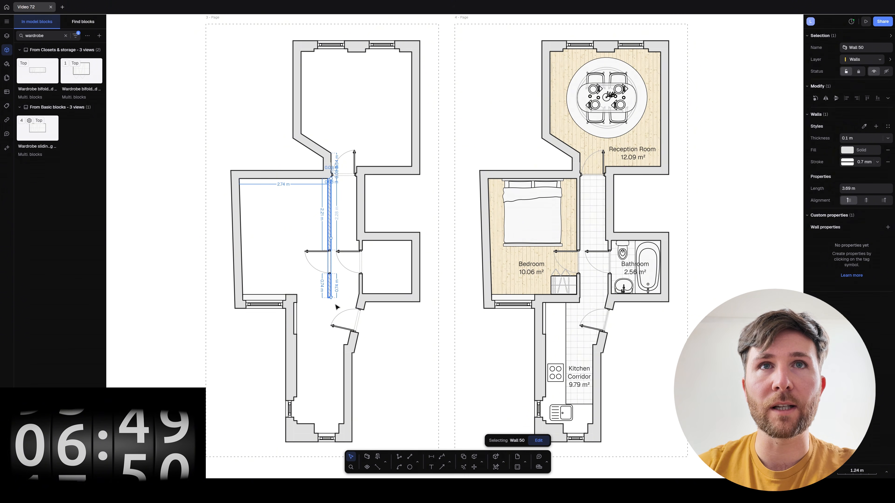
{"action": "left_click", "coordinate": [344, 284]}
{"action": "left_click", "coordinate": [327, 271]}
{"action": "key", "text": "Delete"}
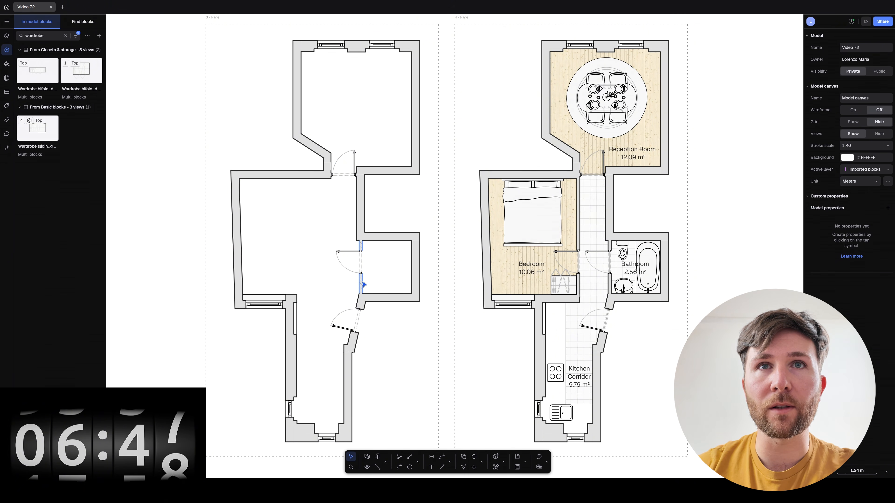
{"action": "left_click", "coordinate": [360, 275]}
{"action": "key", "text": "Delete"}
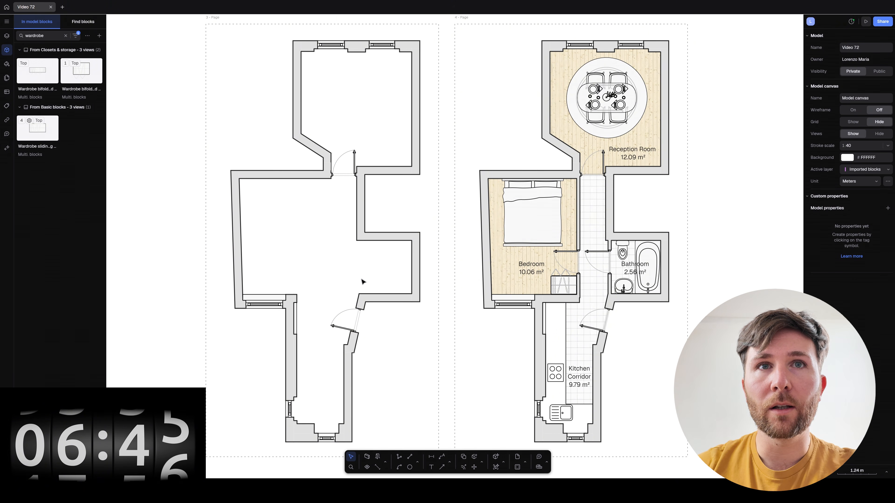
Draw a 1.46 m wall across the lower corridor and nudge it slightly upward.
{"action": "left_click", "coordinate": [367, 457]}
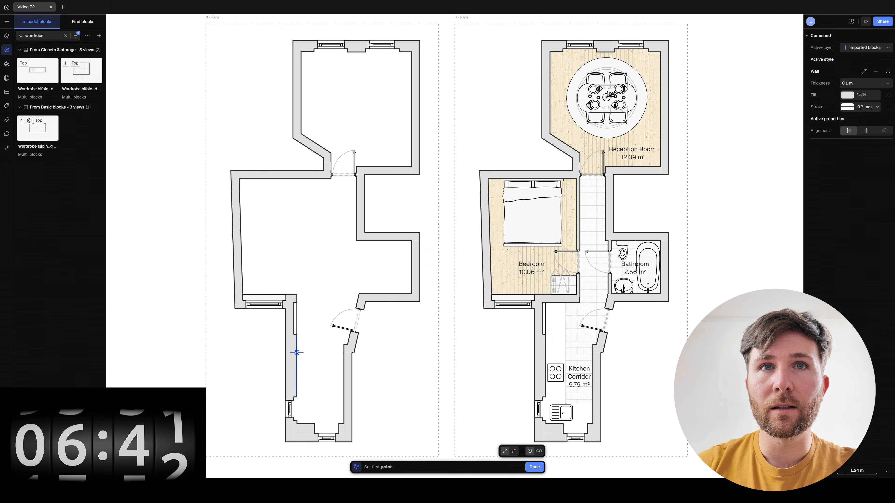
{"action": "left_click", "coordinate": [343, 348]}
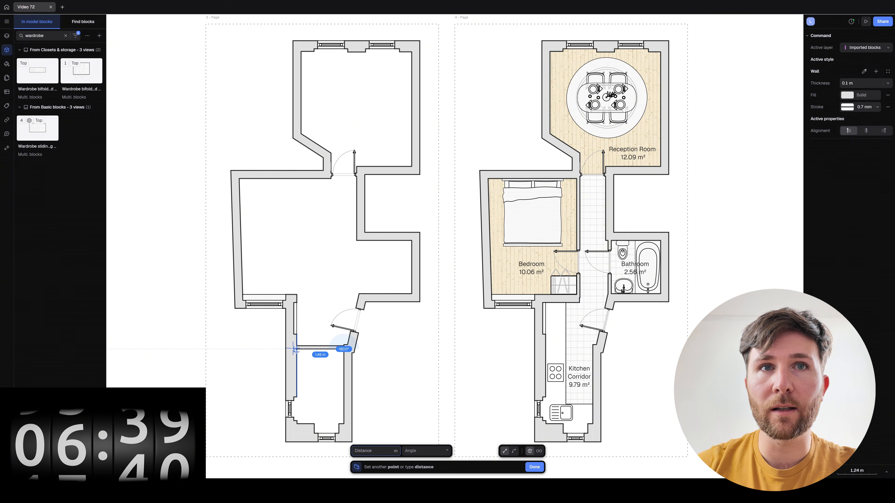
{"action": "left_click", "coordinate": [305, 348]}
{"action": "key", "text": "Escape"}
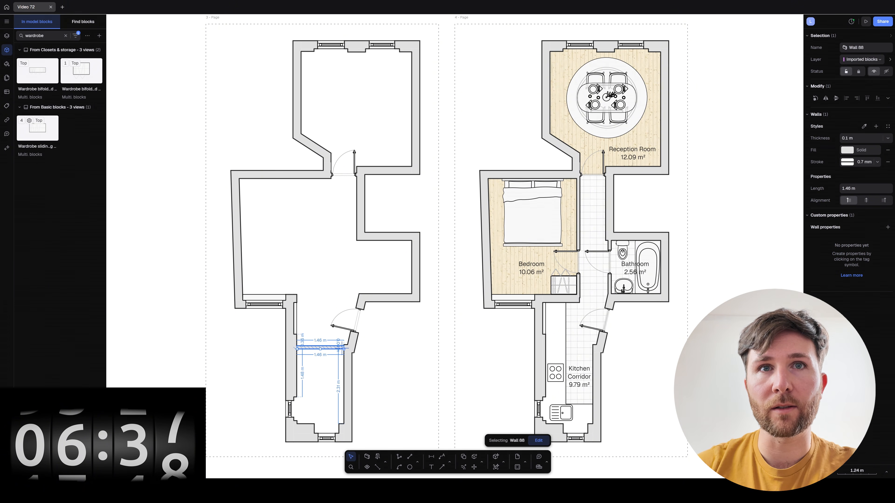
{"action": "left_click", "coordinate": [403, 355]}
{"action": "left_click_drag", "start_coordinate": [328, 348], "coordinate": [327, 347]}
{"action": "left_click", "coordinate": [386, 364]}
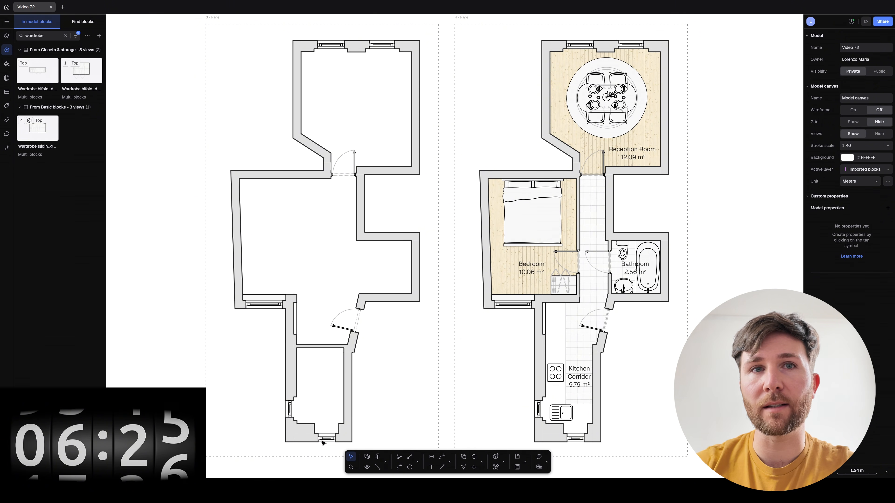
Draw a 0.92 m line along the bottom edge of the new small room.
{"action": "left_click", "coordinate": [409, 457]}
{"action": "left_click", "coordinate": [296, 420]}
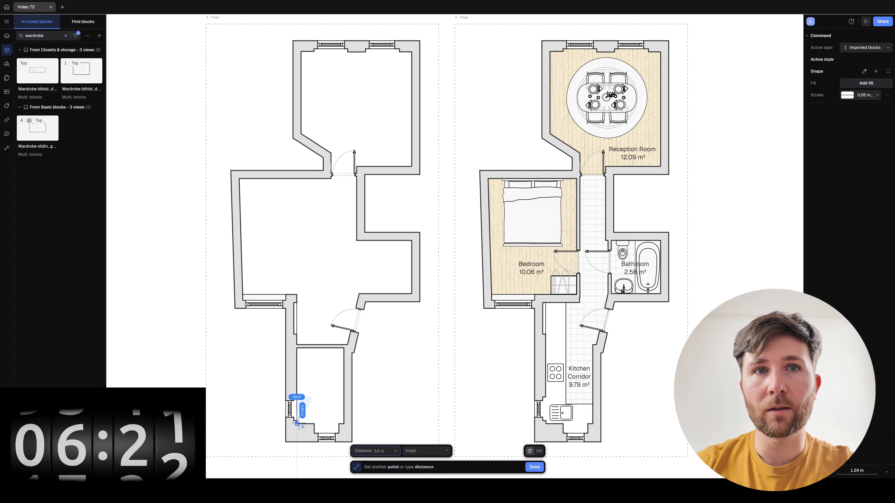
{"action": "key", "text": "Escape"}
{"action": "key", "text": "l"}
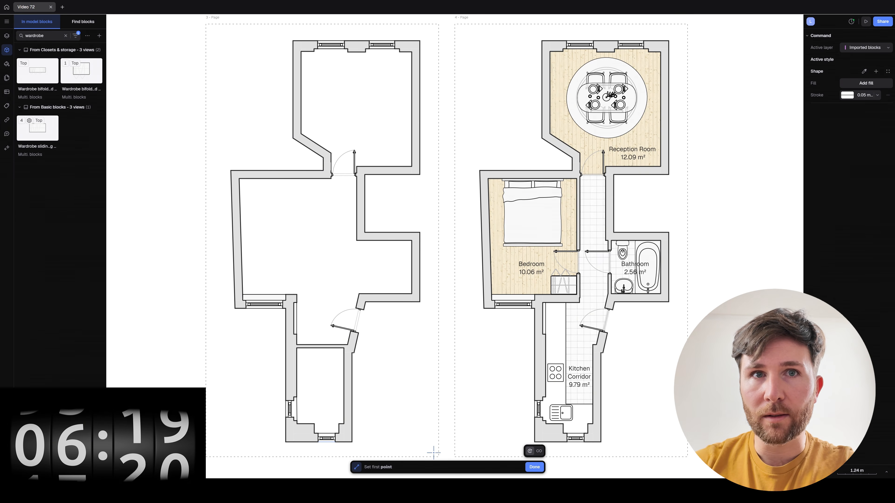
{"action": "left_click", "coordinate": [314, 423]}
{"action": "key", "text": "Escape"}
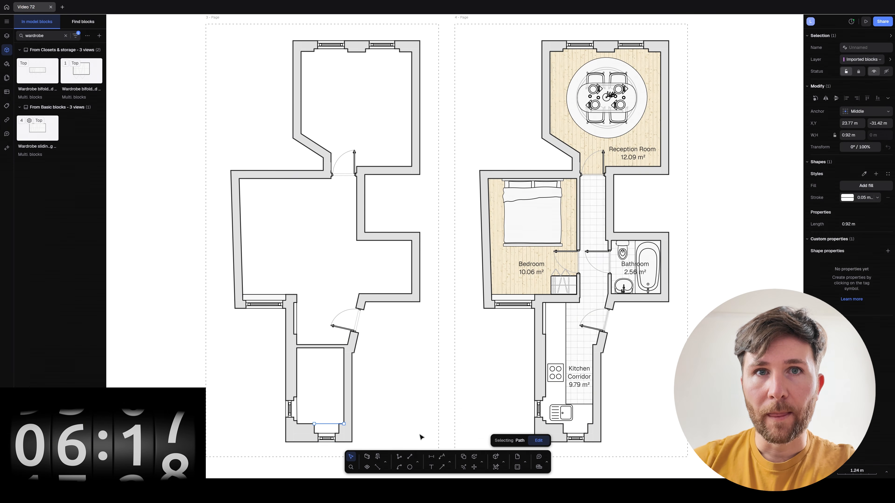
{"action": "key", "text": "l"}
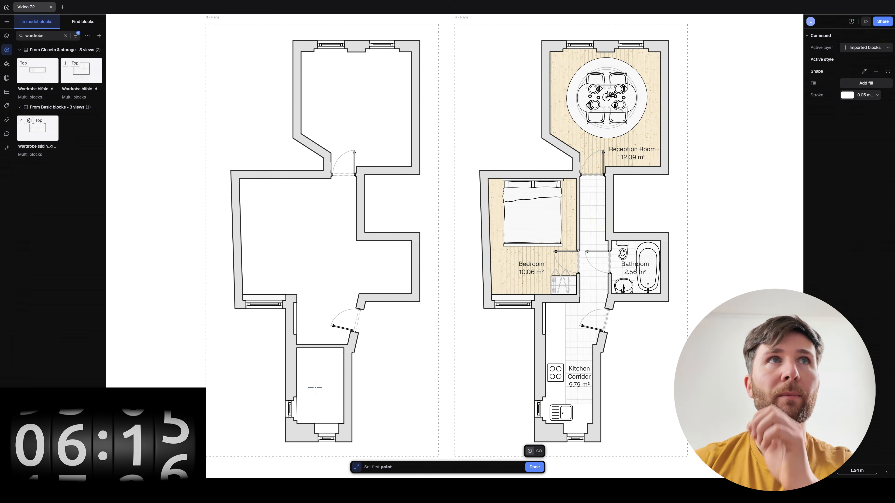
Search the block library for 'bathtub' and place Bathtub round S in the small room.
{"action": "left_click", "coordinate": [79, 23]}
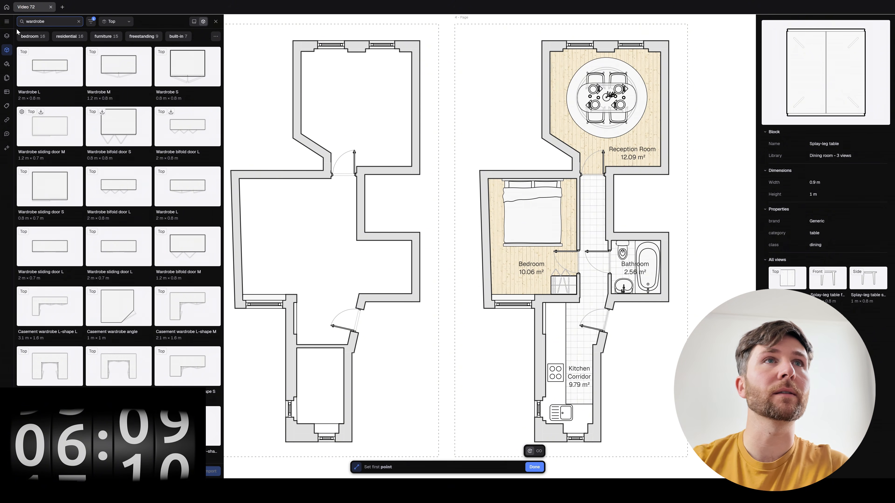
{"action": "left_click_drag", "start_coordinate": [55, 21], "coordinate": [15, 21]}
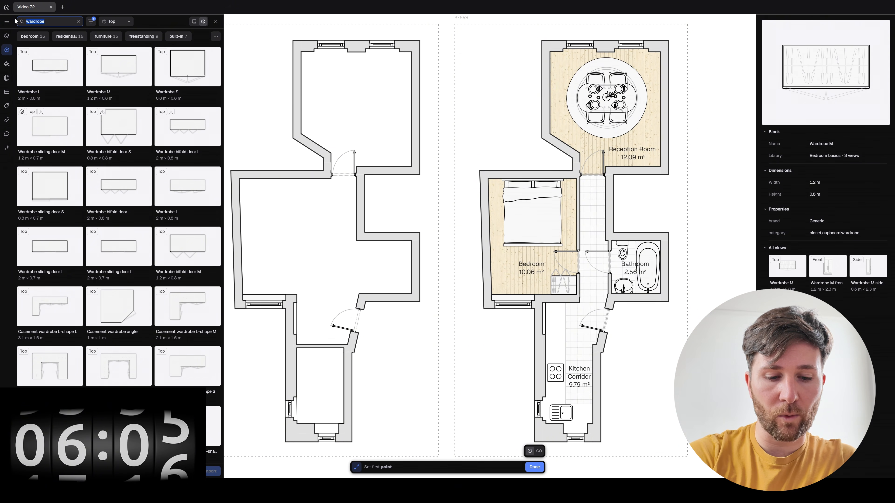
{"action": "type", "text": "bathu"}
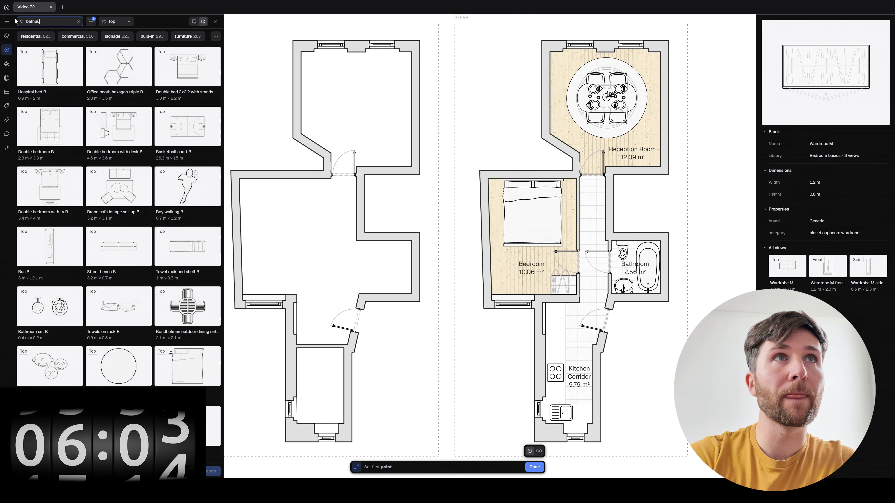
{"action": "type", "text": "u"}
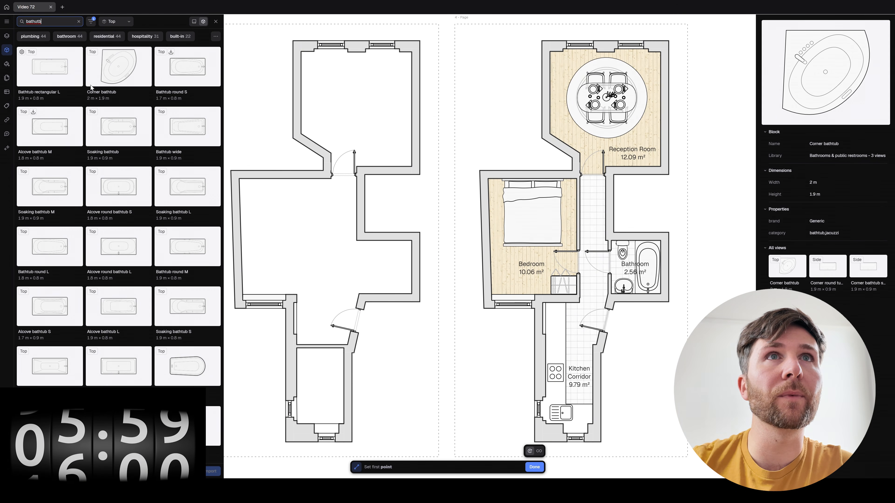
{"action": "left_click", "coordinate": [187, 67]}
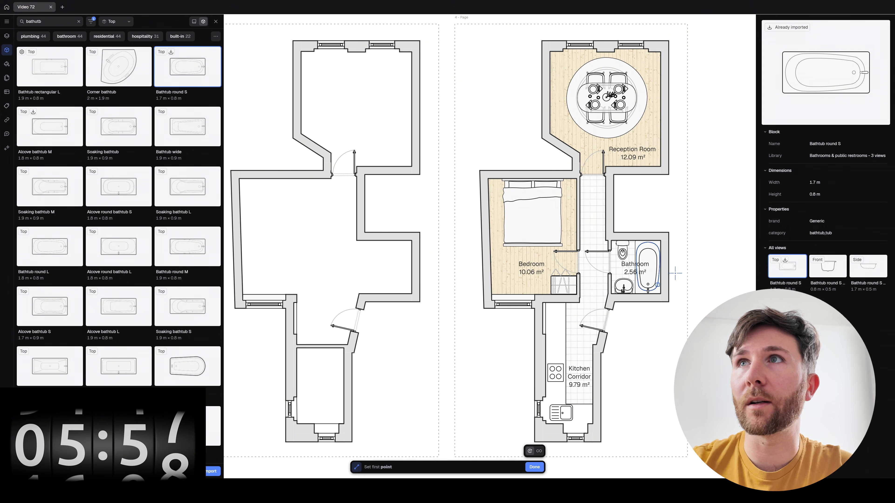
{"action": "mouse_move", "coordinate": [203, 78]}
{"action": "left_mouse_down"}
{"action": "mouse_move", "coordinate": [322, 448]}
{"action": "mouse_move", "coordinate": [306, 408]}
{"action": "left_mouse_up"}
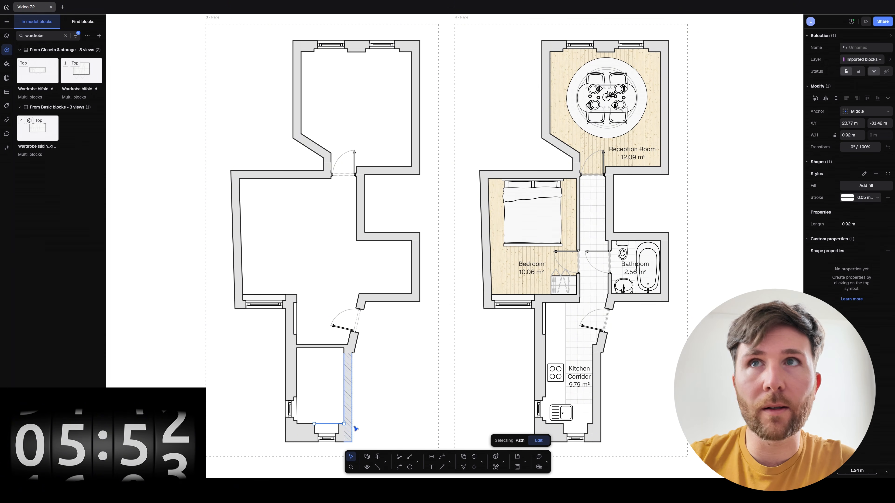
Position the bathtub in the small room and rotate it 90° to lie horizontally.
{"action": "left_click", "coordinate": [653, 202]}
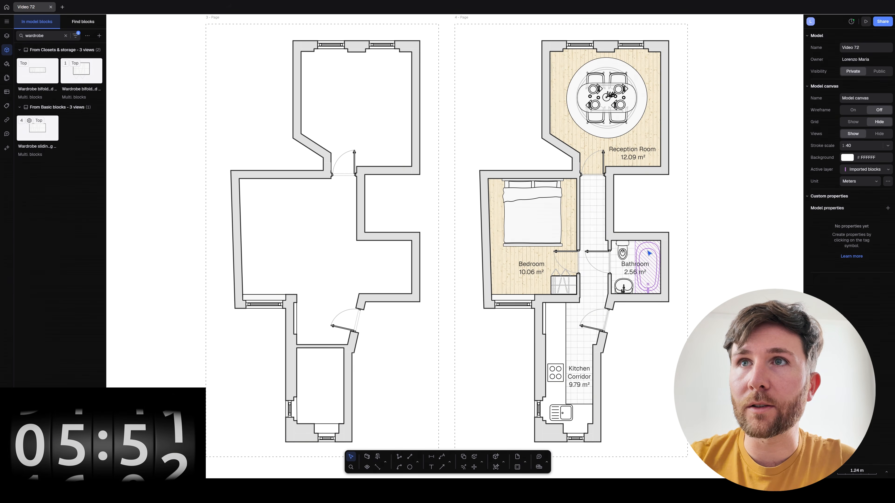
{"action": "left_click_drag", "start_coordinate": [646, 251], "coordinate": [311, 384], "text": "alt"}
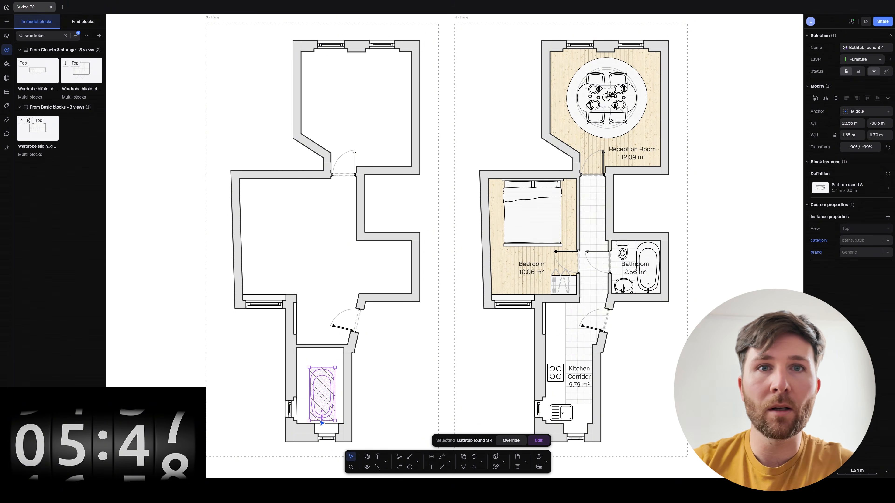
{"action": "left_click_drag", "start_coordinate": [335, 425], "coordinate": [297, 412]}
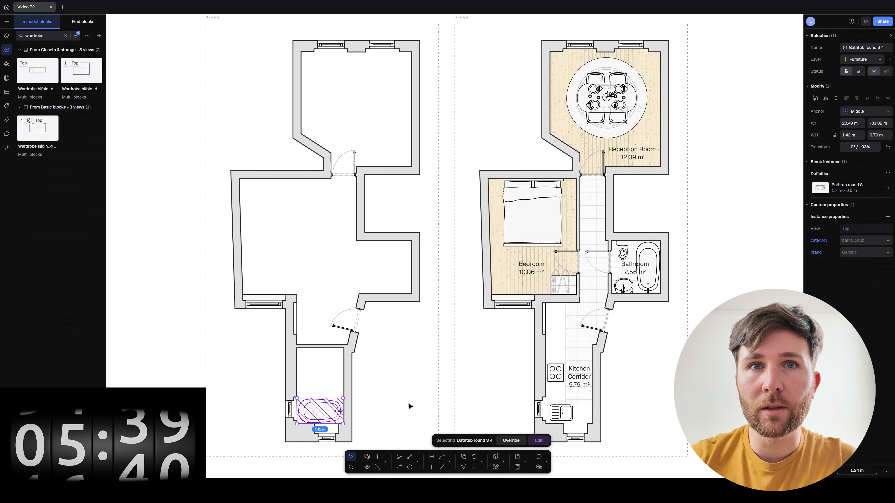
{"action": "left_click", "coordinate": [410, 405]}
{"action": "left_click", "coordinate": [343, 415]}
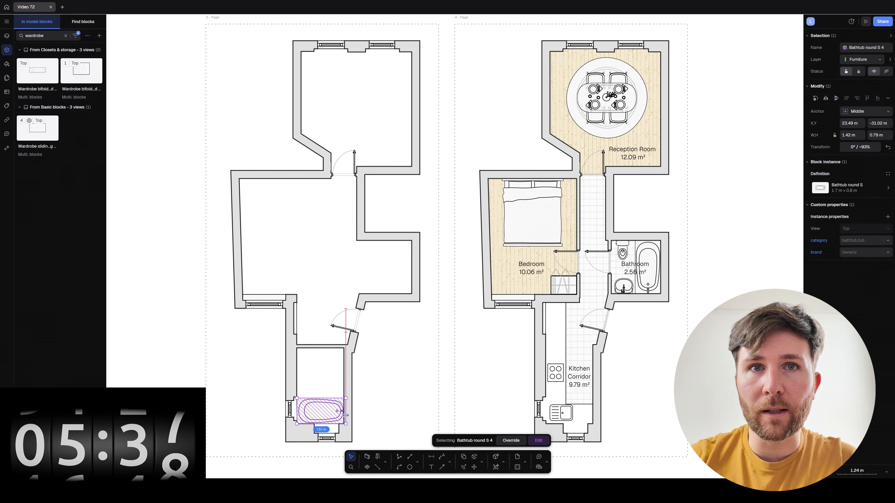
Copy the washbasin and toilet from the right plan's bathroom into the left bathroom.
{"action": "left_click", "coordinate": [380, 413]}
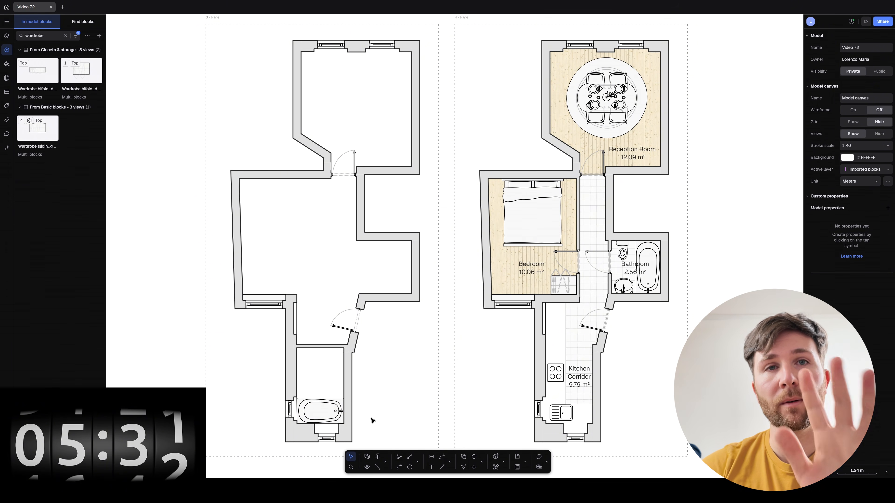
{"action": "left_click_drag", "start_coordinate": [631, 290], "coordinate": [317, 381]}
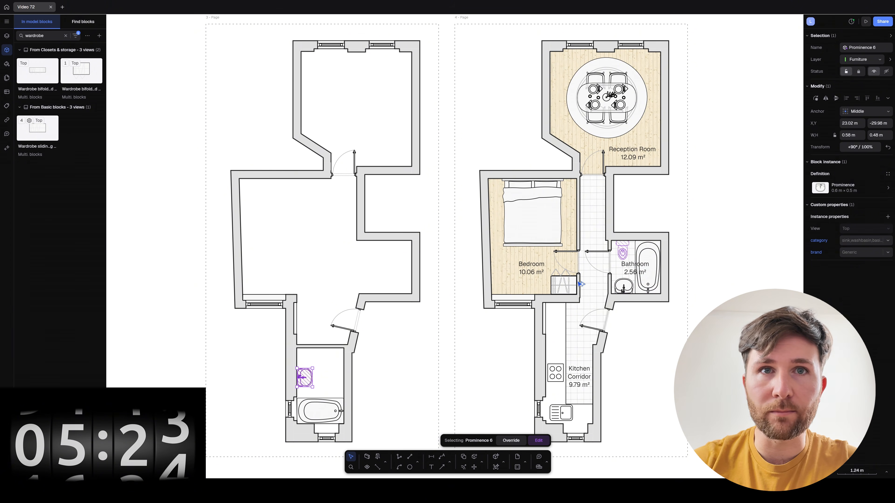
{"action": "left_click_drag", "start_coordinate": [578, 282], "coordinate": [313, 357], "text": "alt"}
{"action": "left_click", "coordinate": [437, 394]}
{"action": "left_click", "coordinate": [422, 397]}
{"action": "left_click", "coordinate": [302, 358]}
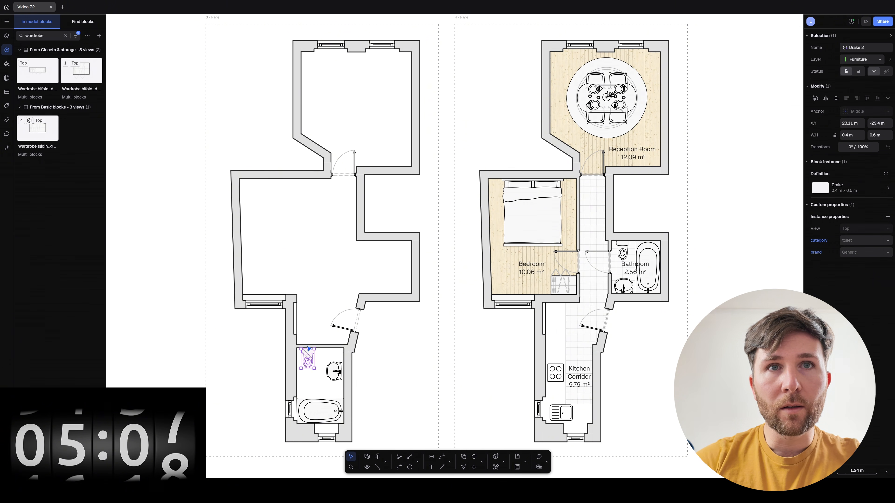
{"action": "left_click", "coordinate": [413, 369]}
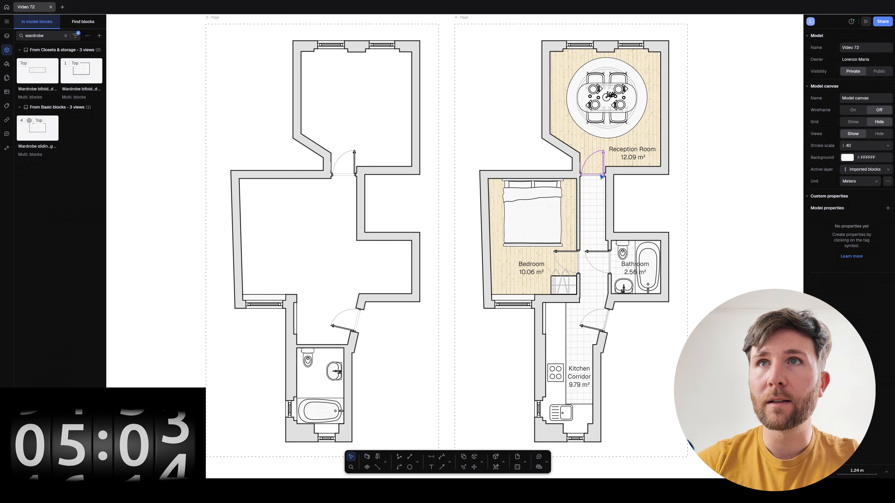
Copy a door from the right plan onto the new bathroom wall and try flipping it.
{"action": "left_click_drag", "start_coordinate": [571, 184], "coordinate": [338, 385], "text": "alt"}
{"action": "left_click", "coordinate": [327, 338]}
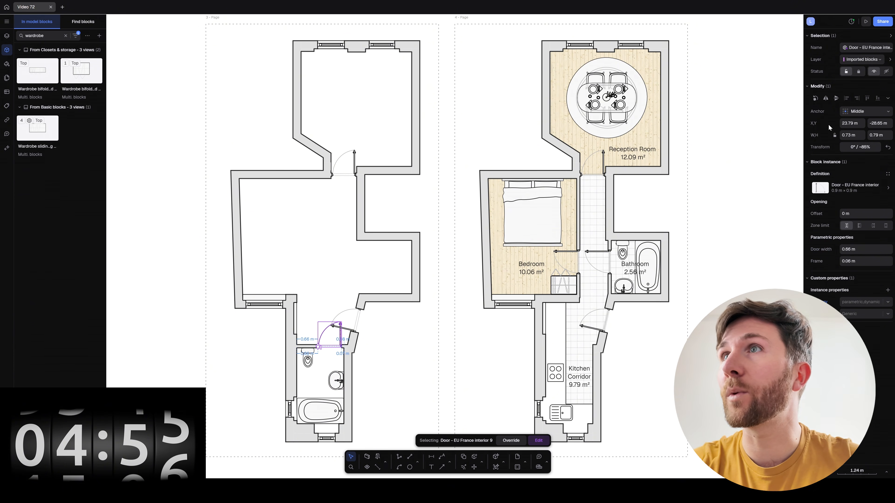
{"action": "left_click", "coordinate": [835, 99]}
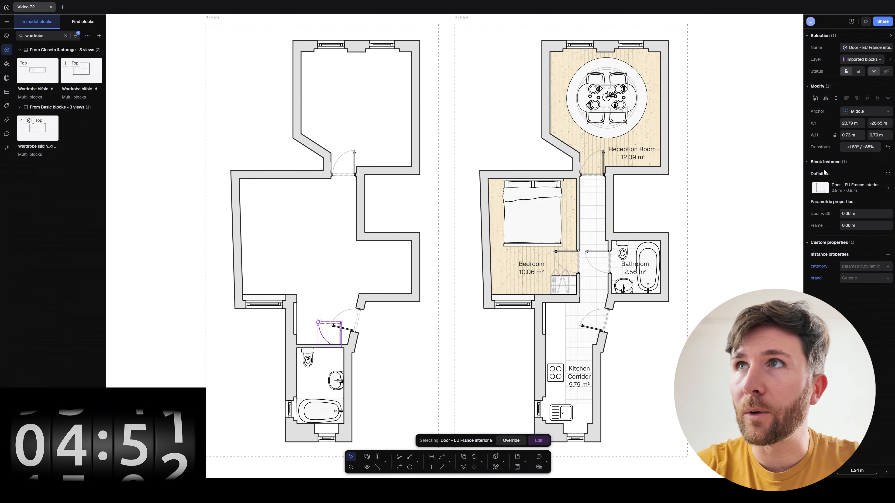
{"action": "left_click", "coordinate": [836, 99]}
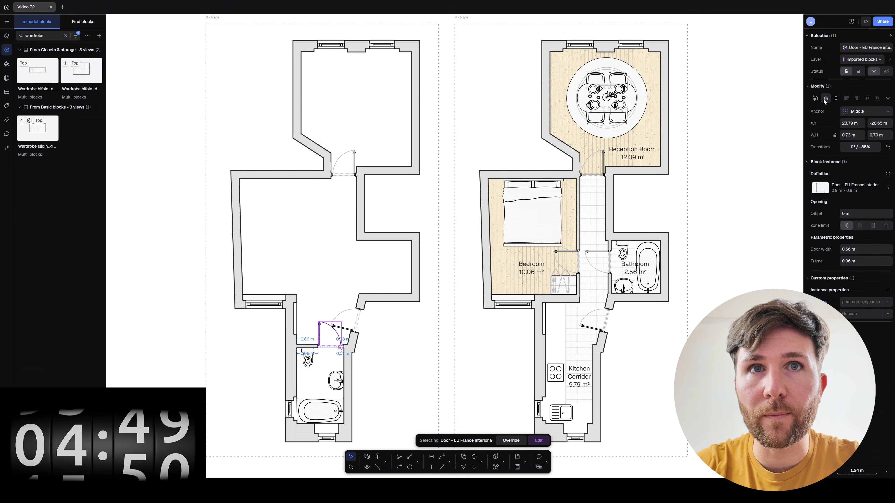
{"action": "left_click_drag", "start_coordinate": [340, 347], "coordinate": [344, 185]}
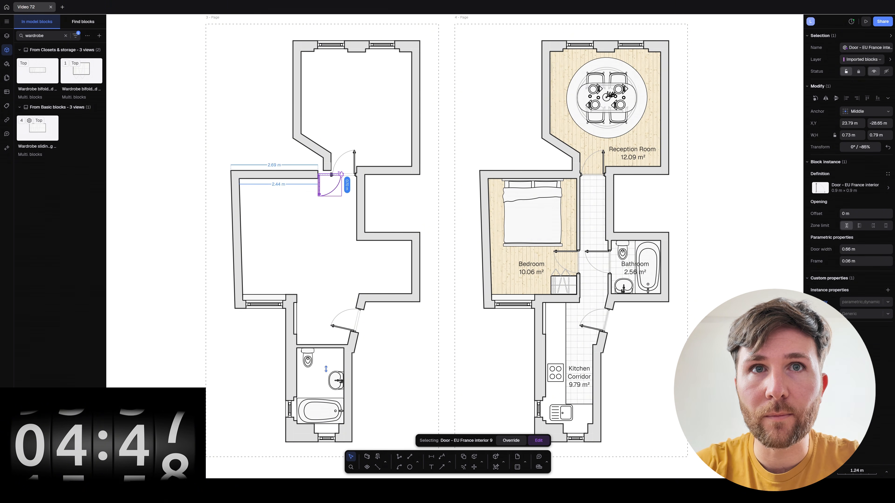
{"action": "key", "text": "ctrl+z"}
{"action": "key", "text": "Escape"}
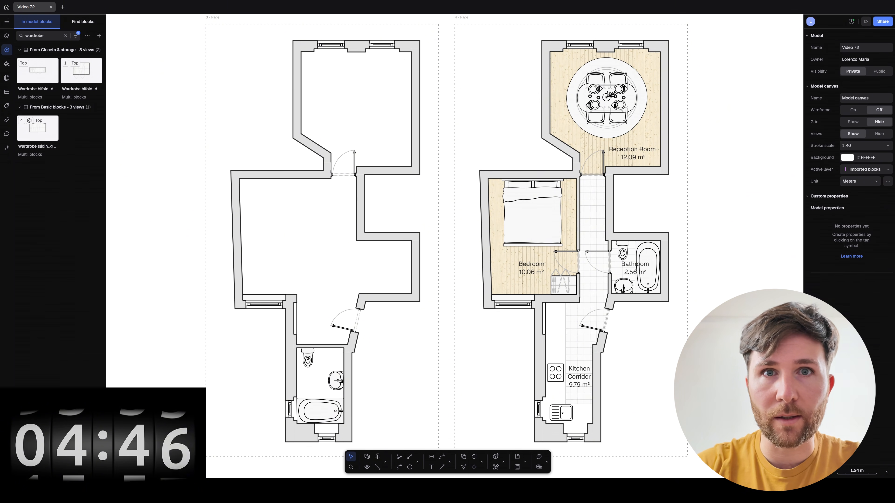
Search blocks for 'door' and place Door - EU France interior on the bathroom wall.
{"action": "left_click", "coordinate": [378, 456]}
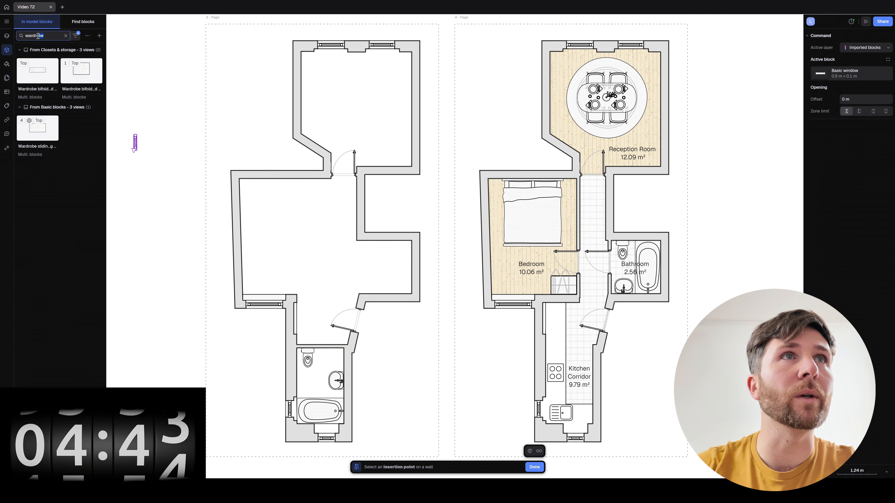
{"action": "type", "text": "door"}
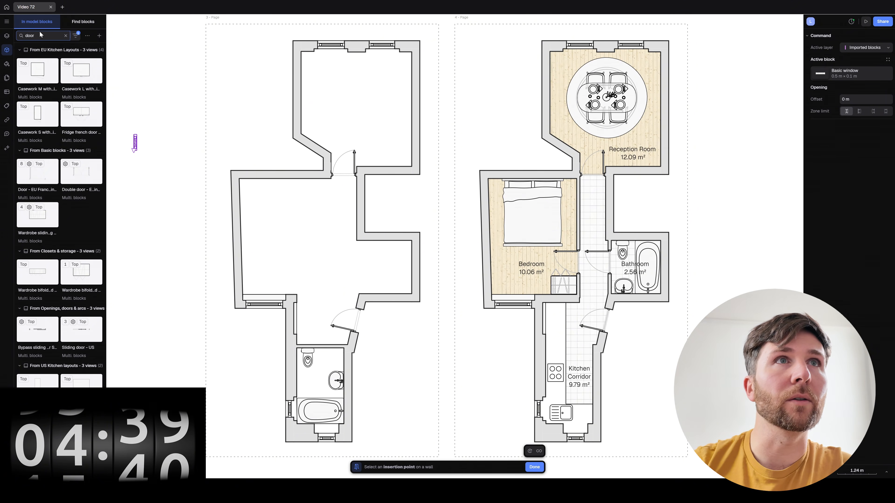
{"action": "left_click", "coordinate": [83, 22]}
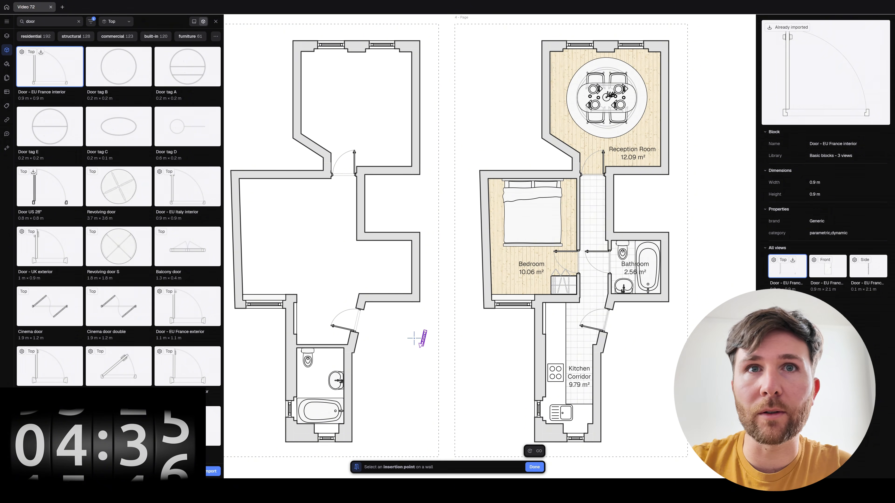
{"action": "mouse_move", "coordinate": [48, 75]}
{"action": "left_mouse_down"}
{"action": "mouse_move", "coordinate": [352, 371]}
{"action": "mouse_move", "coordinate": [331, 346]}
{"action": "mouse_move", "coordinate": [259, 317]}
{"action": "mouse_move", "coordinate": [334, 379]}
{"action": "mouse_move", "coordinate": [319, 340]}
{"action": "left_mouse_up"}
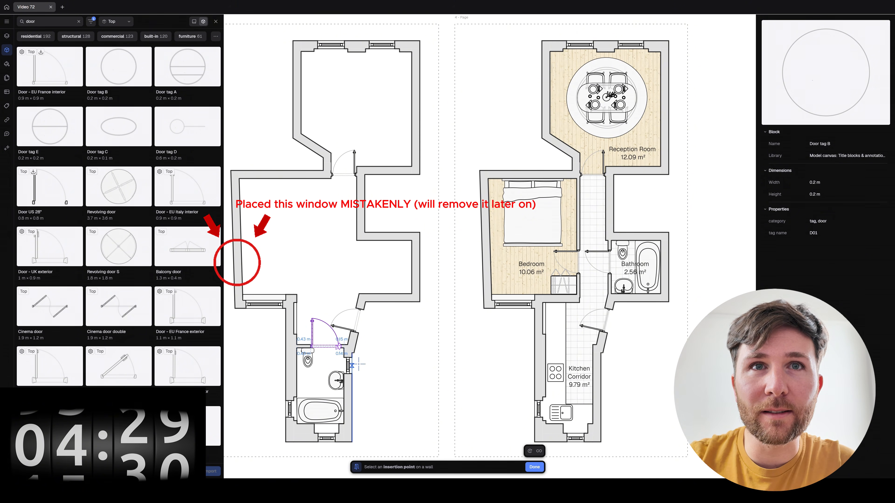
{"action": "left_click", "coordinate": [330, 327]}
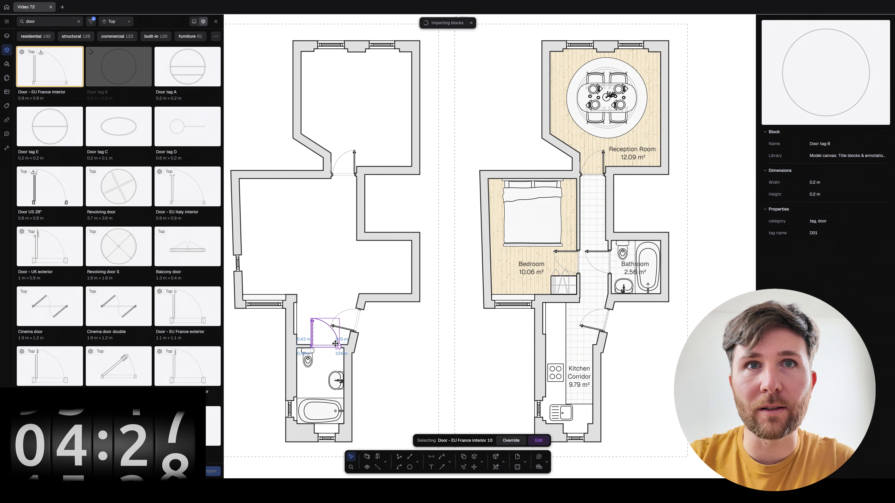
{"action": "left_click", "coordinate": [216, 22]}
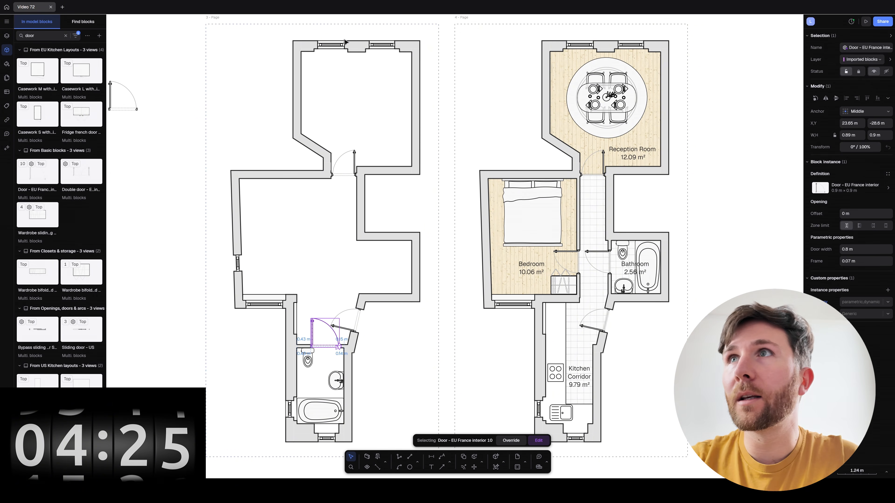
Flip the door horizontally and vertically, slide it into the bathroom opening, and nudge the toilet left.
{"action": "left_click", "coordinate": [828, 100]}
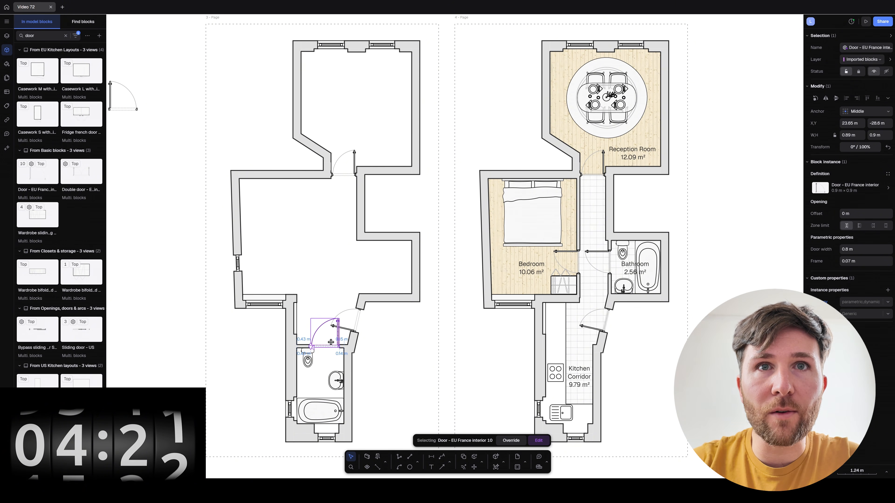
{"action": "left_click_drag", "start_coordinate": [337, 334], "coordinate": [337, 339]}
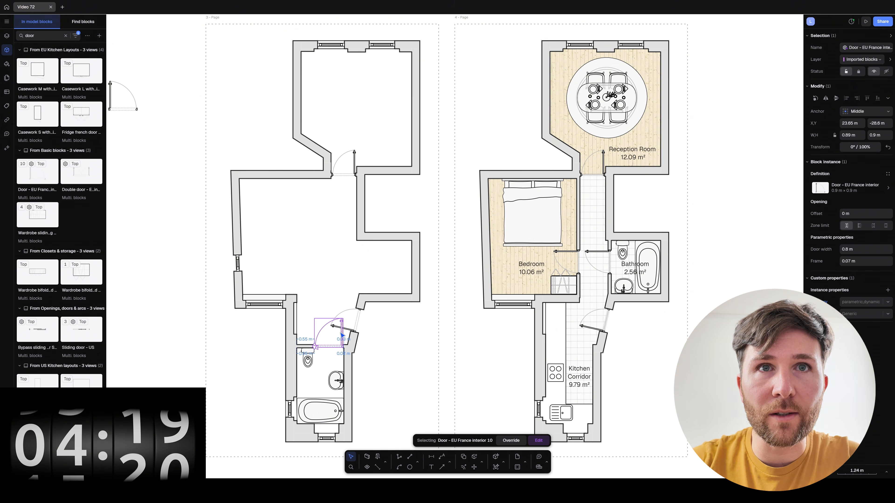
{"action": "left_click", "coordinate": [337, 379]}
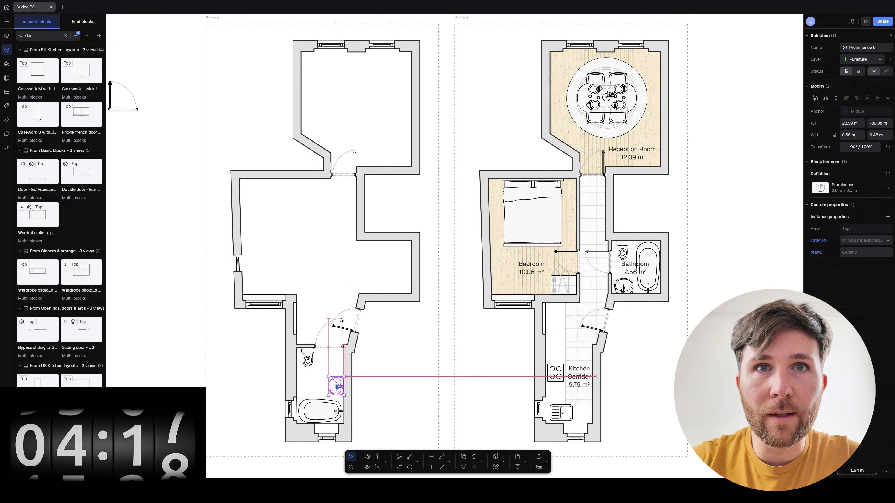
{"action": "left_click", "coordinate": [342, 341]}
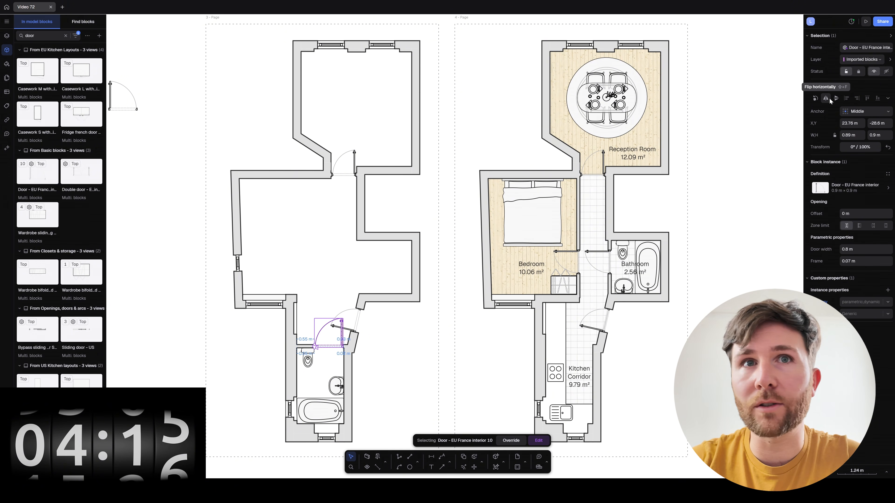
{"action": "left_click", "coordinate": [837, 100]}
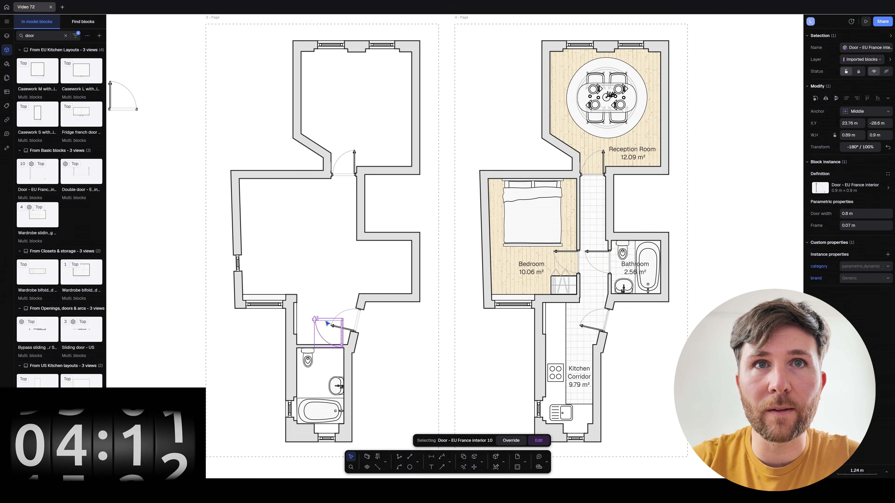
{"action": "left_click_drag", "start_coordinate": [325, 323], "coordinate": [325, 350]}
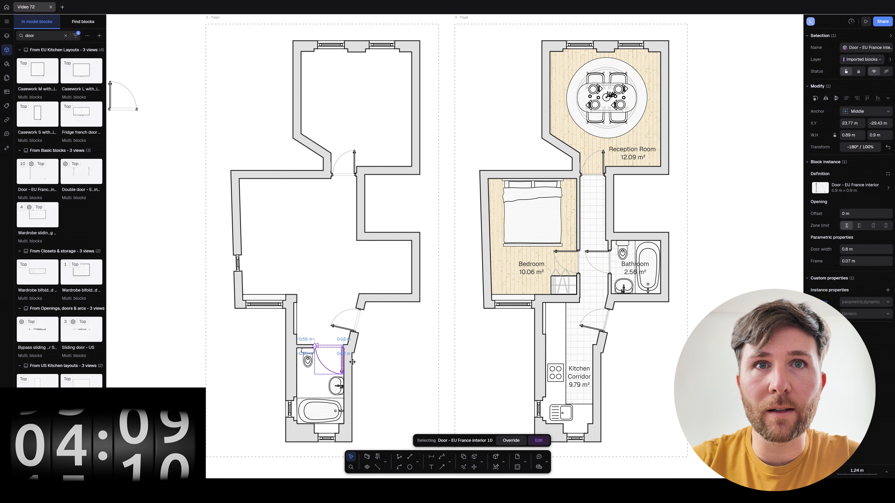
{"action": "left_click", "coordinate": [427, 379]}
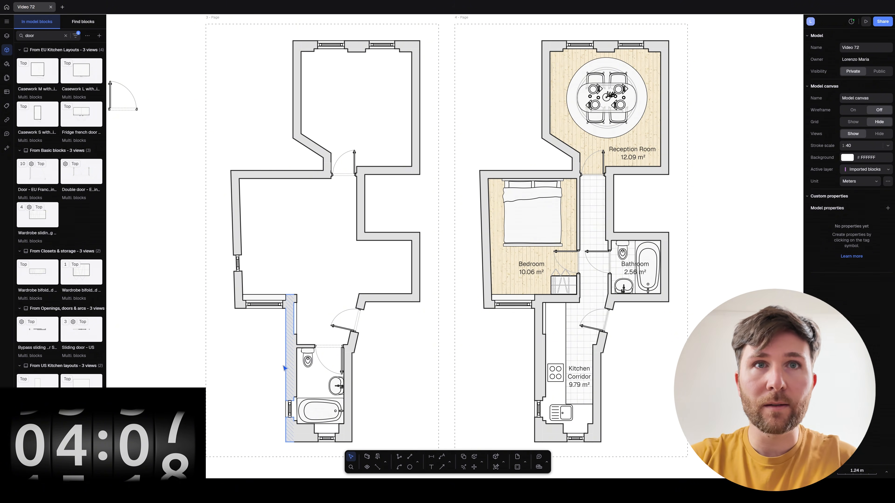
{"action": "left_click_drag", "start_coordinate": [308, 360], "coordinate": [306, 361]}
Move the Prominence 6 washbasin to the left wall and turn the Drake 2 toilet -90° against the right wall.
{"action": "left_click", "coordinate": [405, 372]}
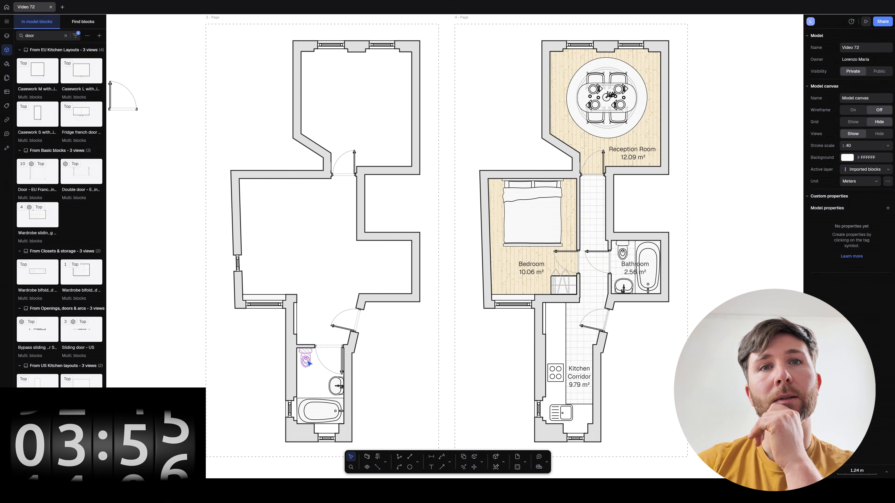
{"action": "mouse_move", "coordinate": [307, 360]}
{"action": "left_mouse_down"}
{"action": "mouse_move", "coordinate": [361, 381]}
{"action": "mouse_move", "coordinate": [311, 383]}
{"action": "mouse_move", "coordinate": [301, 355]}
{"action": "mouse_move", "coordinate": [303, 377]}
{"action": "mouse_move", "coordinate": [305, 367]}
{"action": "left_mouse_up"}
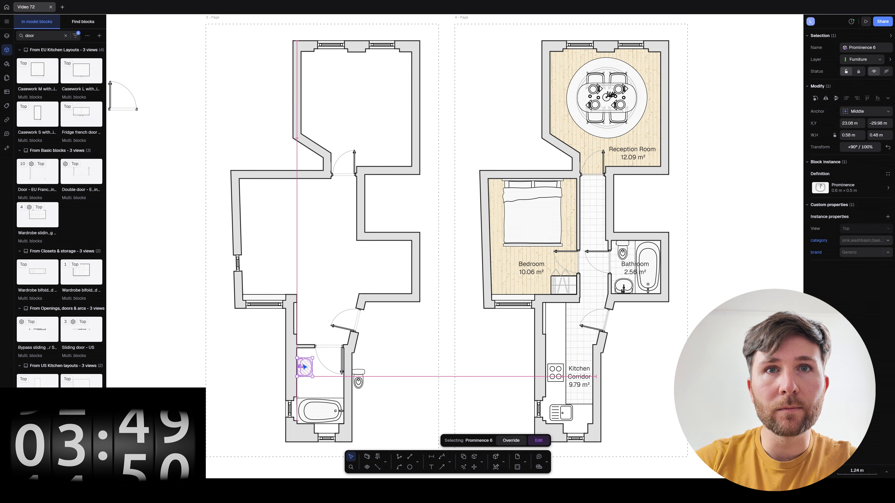
{"action": "left_click_drag", "start_coordinate": [359, 380], "coordinate": [339, 393]}
{"action": "key", "text": "ctrl+z"}
{"action": "left_click", "coordinate": [392, 410]}
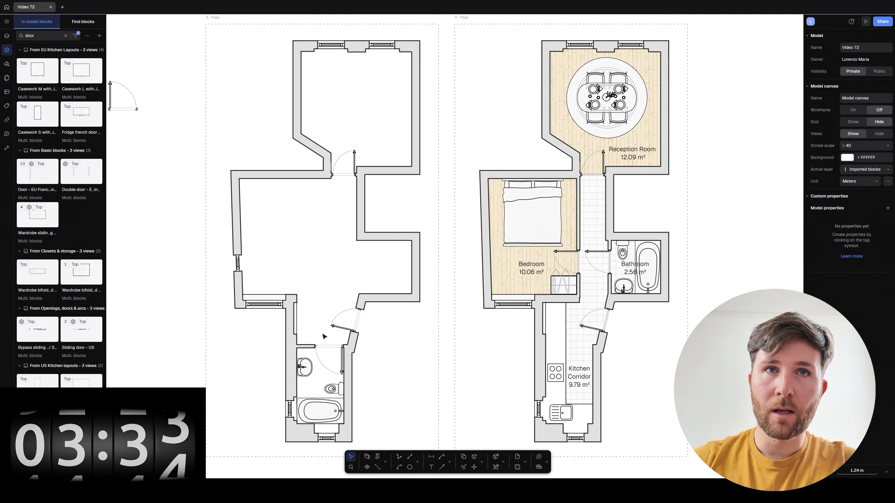
Search 'shelf' and place Decorative shelf C upright, stretched along the passage's left wall.
{"action": "double_click", "coordinate": [40, 34]}
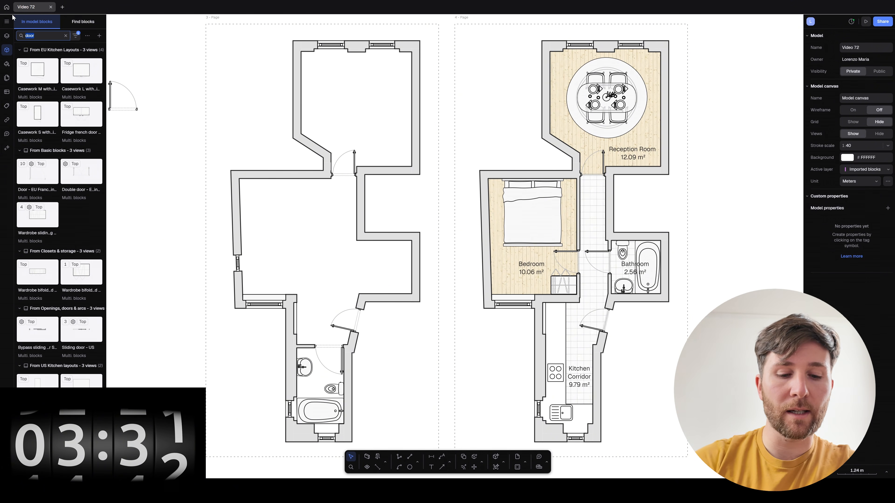
{"action": "type", "text": "shelf"}
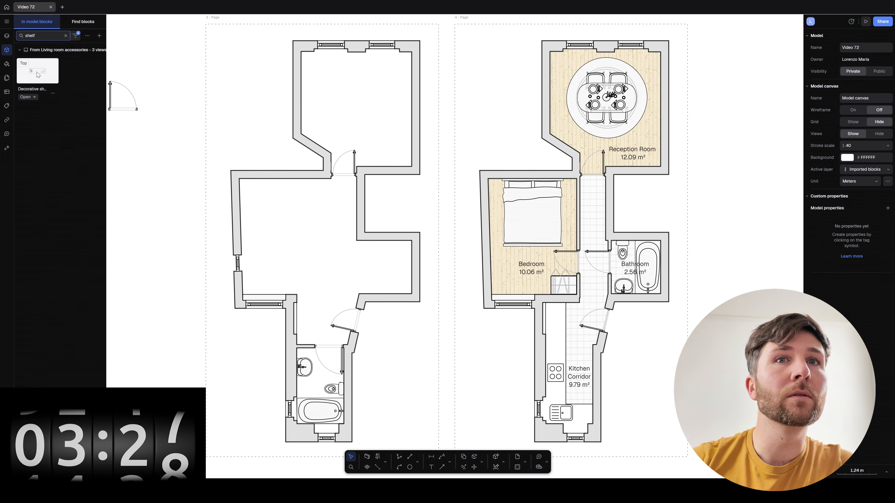
{"action": "left_click", "coordinate": [38, 73]}
{"action": "left_click", "coordinate": [320, 321]}
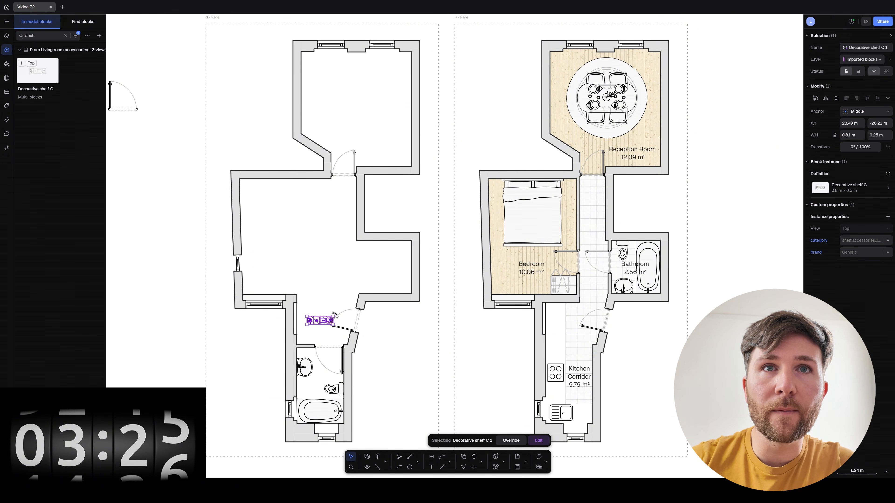
{"action": "left_click_drag", "start_coordinate": [335, 315], "coordinate": [312, 323]}
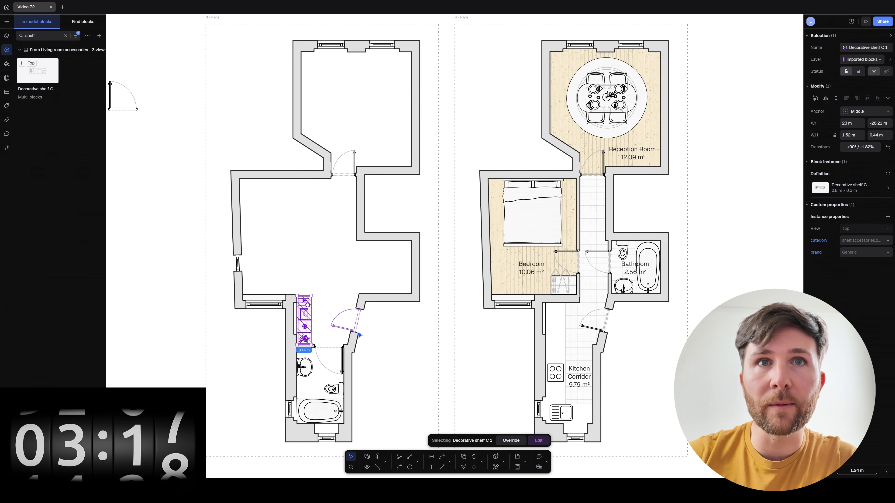
{"action": "left_click", "coordinate": [453, 355]}
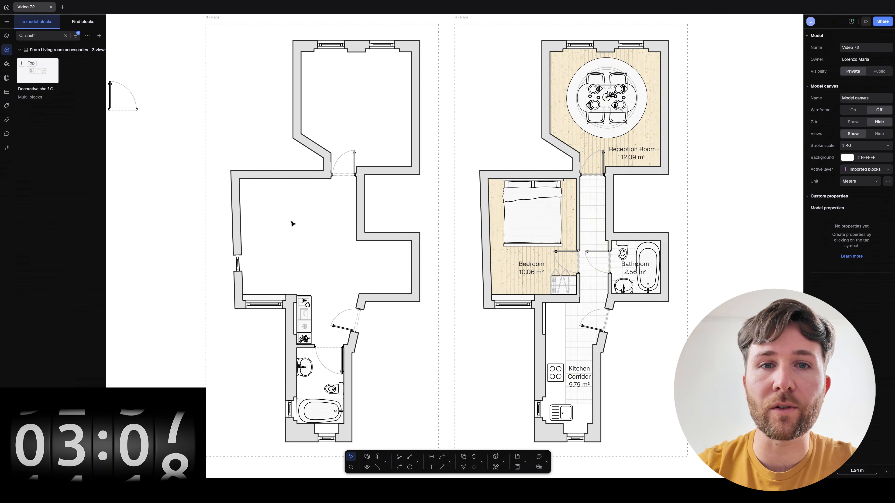
{"action": "left_click", "coordinate": [579, 345]}
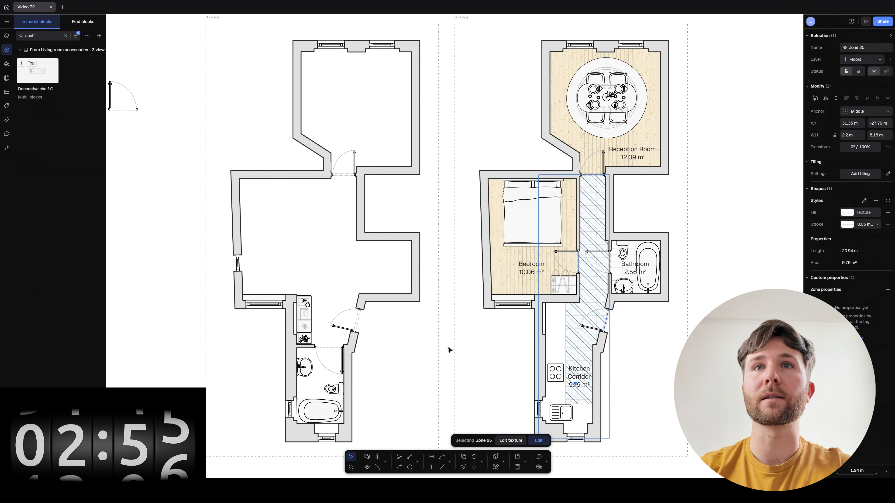
Create floor zones in the top-left room, the large middle room and the small bathroom.
{"action": "left_click", "coordinate": [449, 352]}
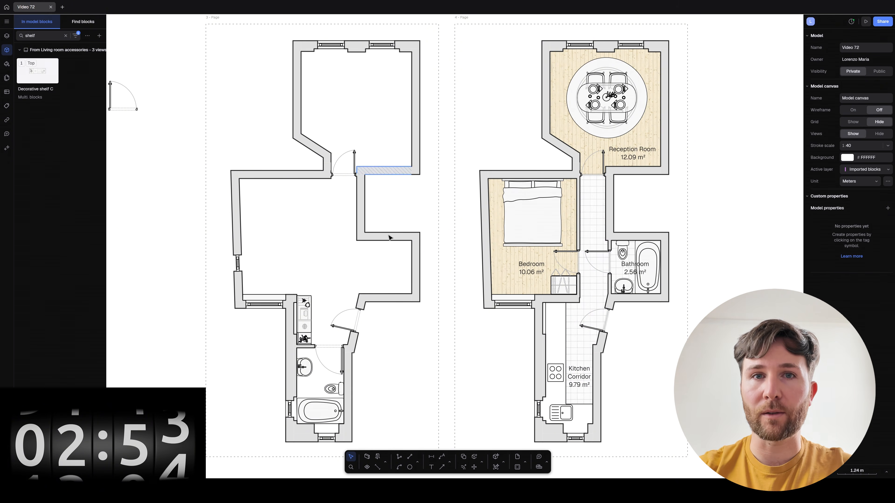
{"action": "left_click", "coordinate": [367, 467]}
{"action": "left_click", "coordinate": [363, 120]}
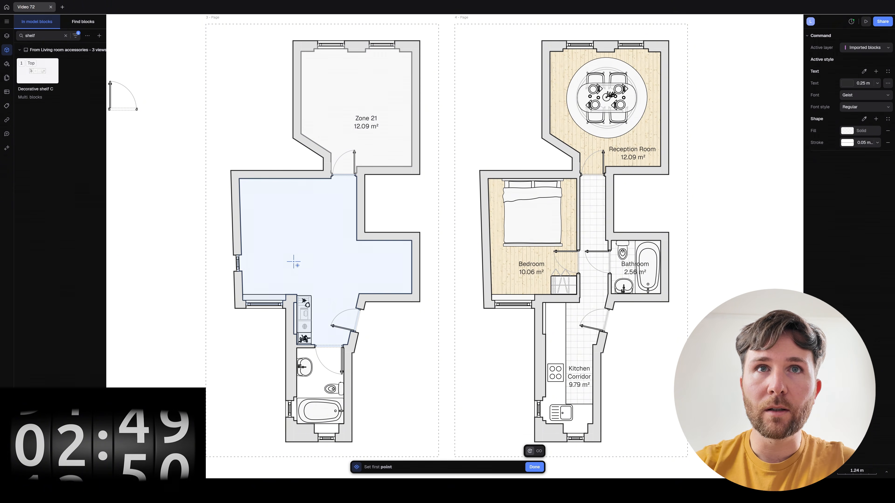
{"action": "left_click", "coordinate": [293, 263]}
{"action": "left_click", "coordinate": [314, 386]}
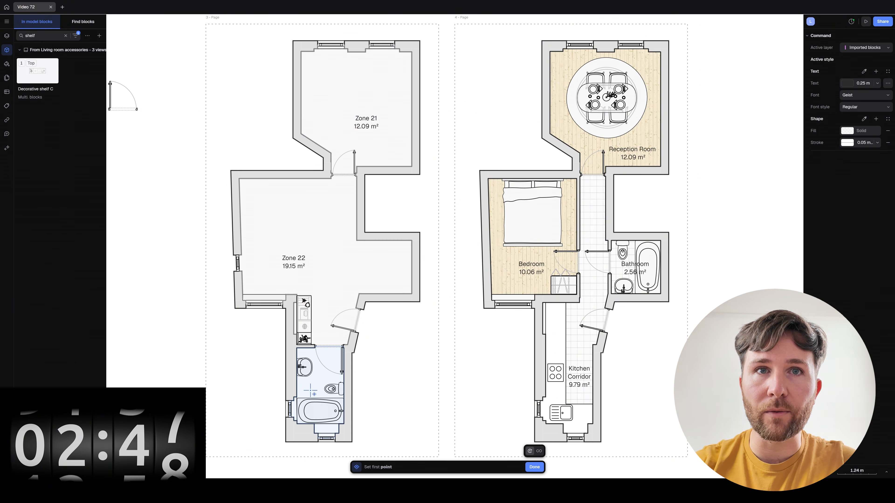
Rename the Zone 21 tag to Bedroom.
{"action": "left_click", "coordinate": [403, 415]}
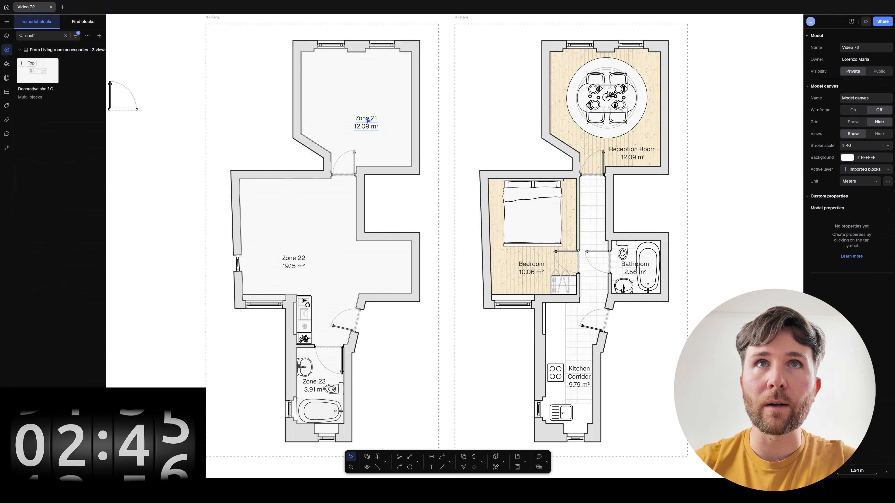
{"action": "left_click", "coordinate": [368, 121]}
{"action": "double_click", "coordinate": [369, 122]}
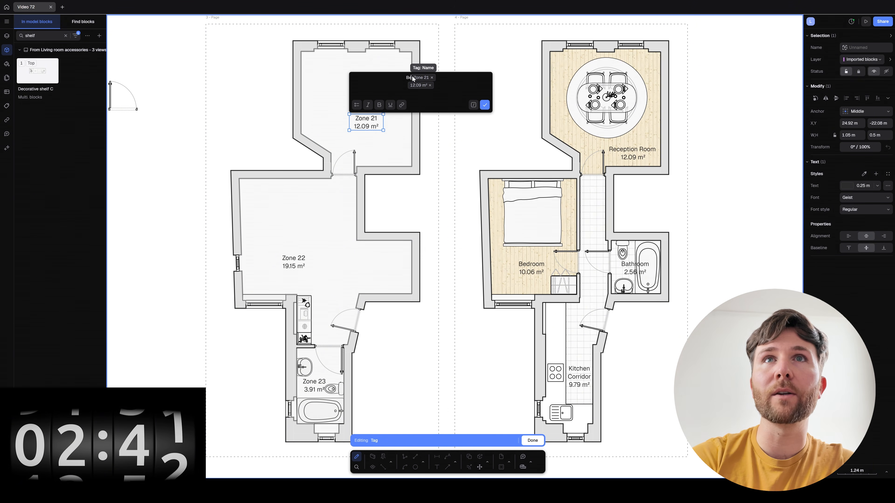
{"action": "type", "text": "Bedroom"}
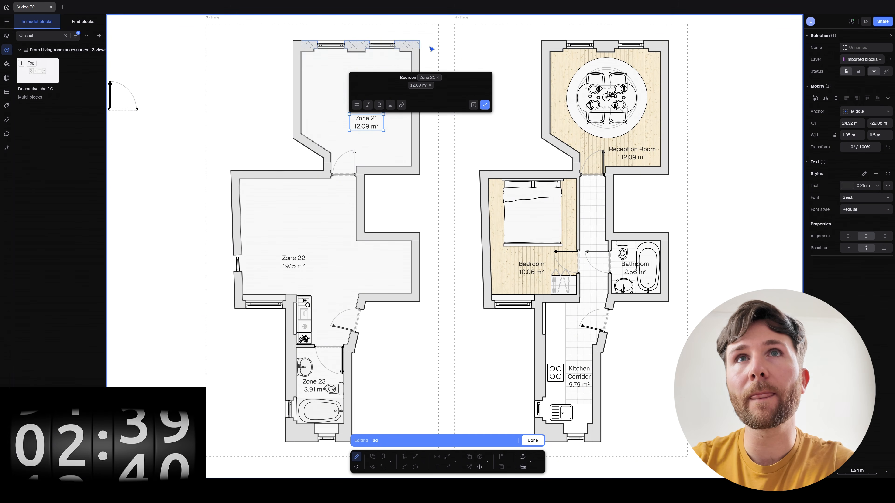
{"action": "left_click", "coordinate": [438, 78]}
{"action": "left_click", "coordinate": [485, 105]}
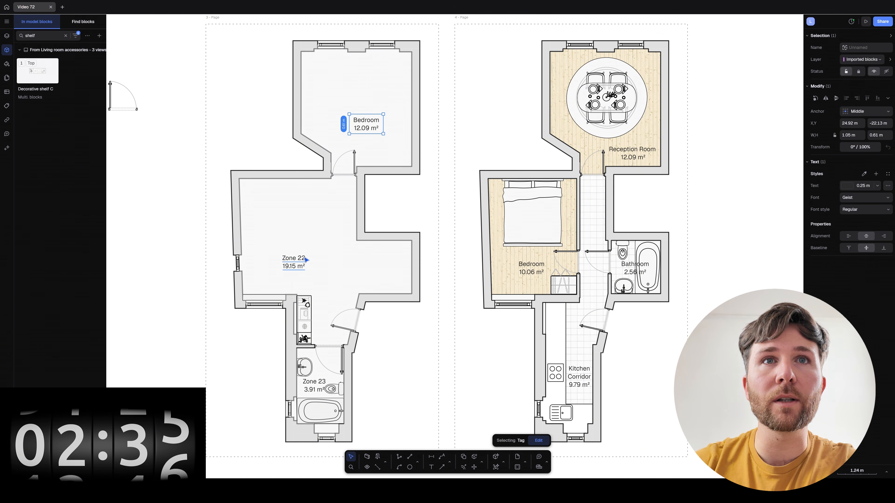
Rename the Zone 22 tag to Living Room/Kitchen and move the tag slightly lower.
{"action": "double_click", "coordinate": [293, 262]}
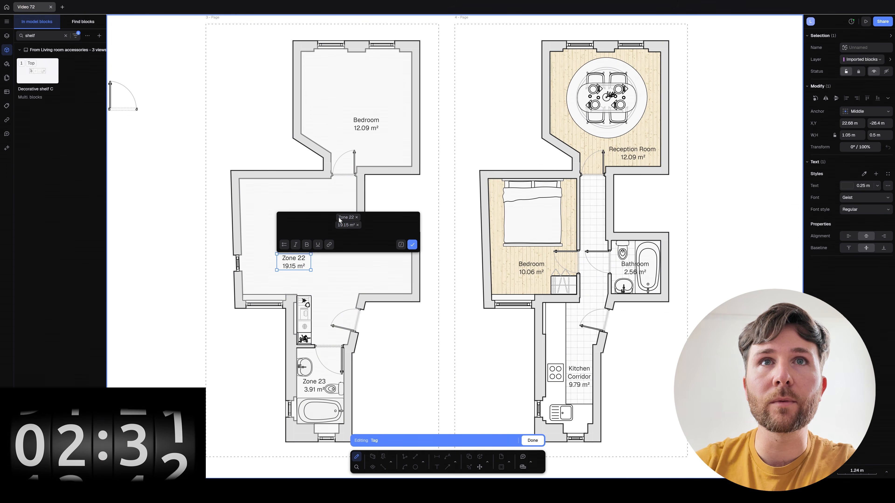
{"action": "key", "text": "BackSpace"}
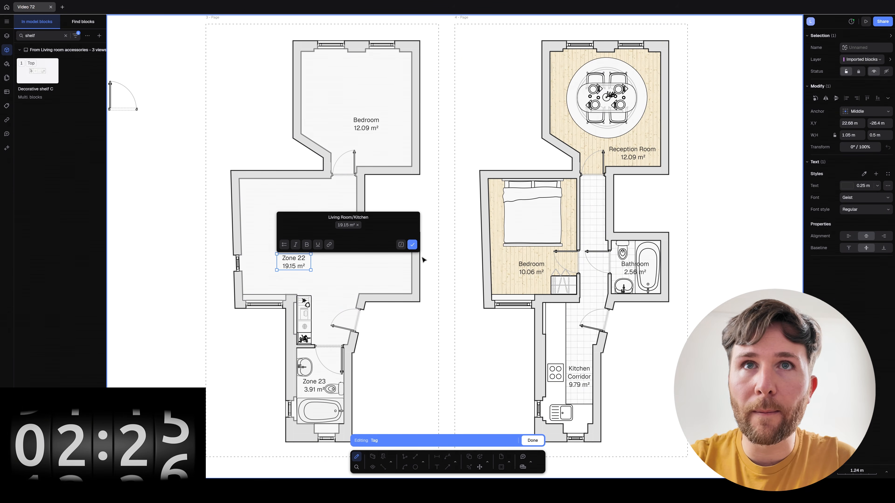
{"action": "left_click", "coordinate": [411, 245]}
{"action": "double_click", "coordinate": [444, 332]}
{"action": "left_click_drag", "start_coordinate": [286, 268], "coordinate": [283, 283]}
{"action": "left_click", "coordinate": [409, 261]}
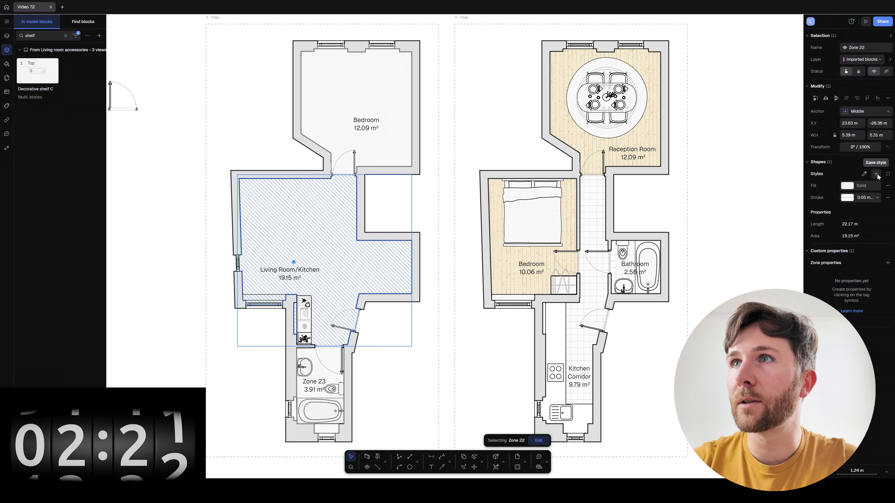
Copy the Living Room's wood floor fill onto the Bedroom zone.
{"action": "left_click", "coordinate": [417, 356]}
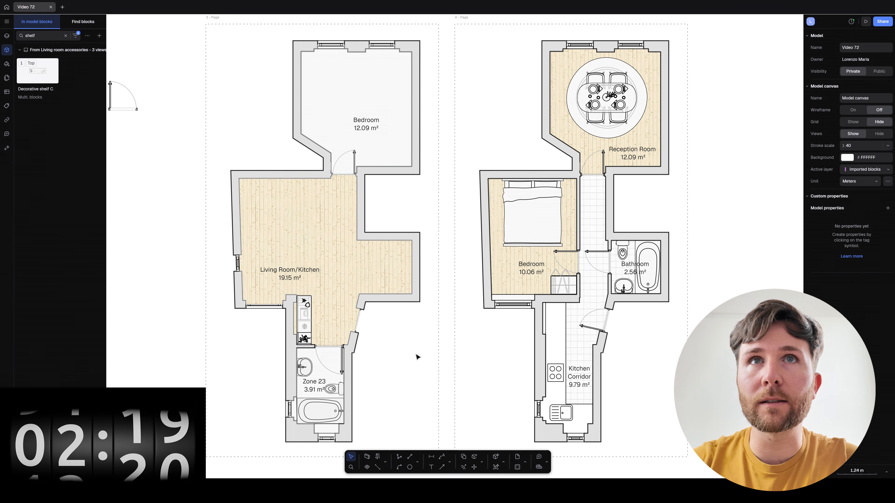
{"action": "left_click", "coordinate": [404, 154]}
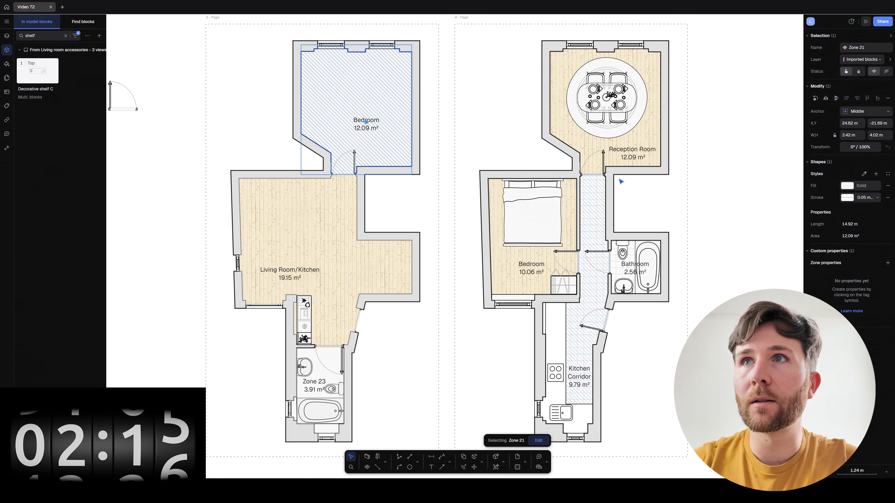
{"action": "left_click", "coordinate": [860, 175]}
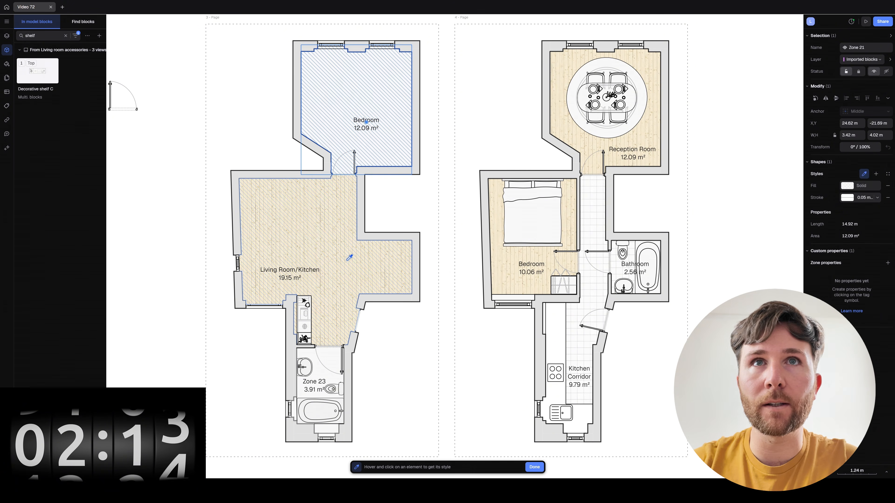
{"action": "left_click", "coordinate": [347, 260]}
{"action": "left_click", "coordinate": [485, 125]}
Delete an accidental bed copy and select both the Bedroom and Living Room zones.
{"action": "left_click_drag", "start_coordinate": [537, 206], "coordinate": [362, 97], "text": "alt"}
{"action": "key", "text": "Delete"}
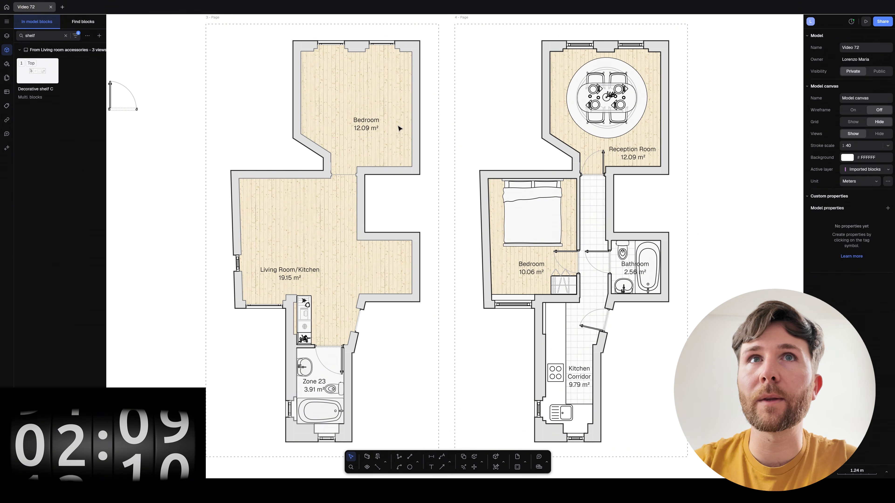
{"action": "left_click", "coordinate": [346, 95]}
{"action": "left_click", "coordinate": [342, 242], "text": "shift"}
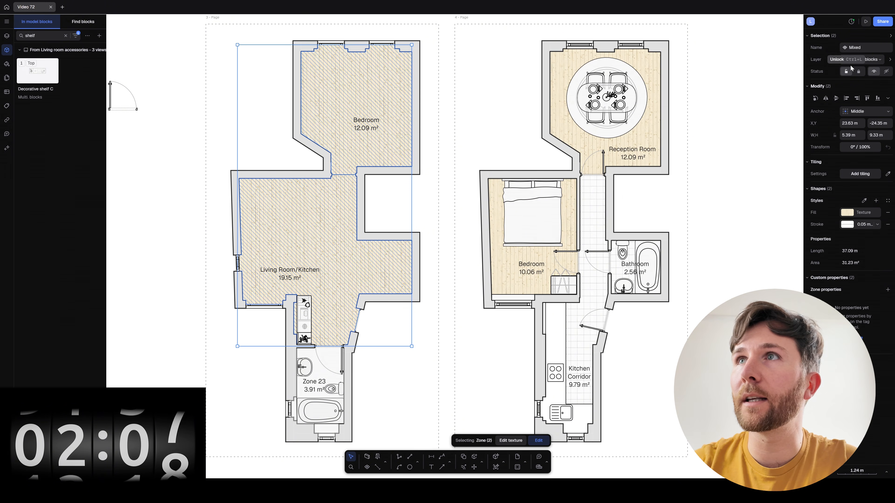
Put both zones on the Floors layer and rotate the bed against the Bedroom's right wall.
{"action": "left_click", "coordinate": [862, 60]}
{"action": "left_click", "coordinate": [858, 128]}
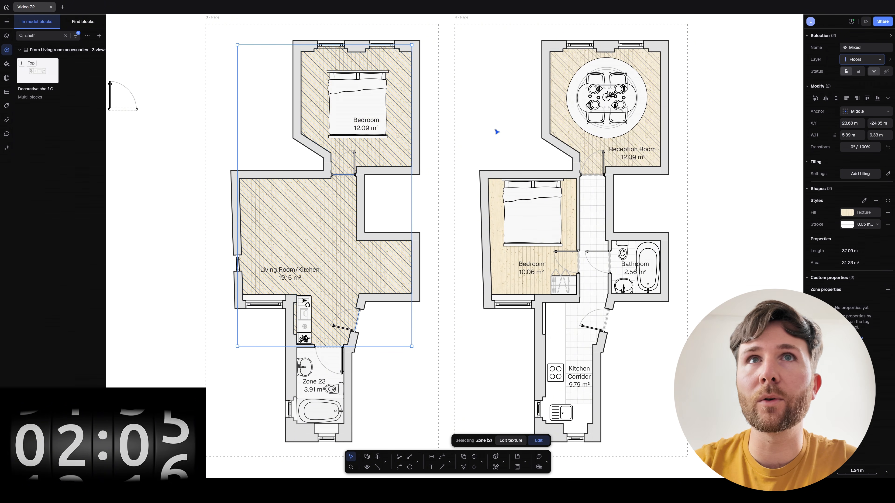
{"action": "left_click", "coordinate": [340, 92]}
{"action": "left_click_drag", "start_coordinate": [390, 140], "coordinate": [389, 101]}
Move the Bedroom tag up and copy the wardrobe from the other plan beside the Bedroom door.
{"action": "left_click", "coordinate": [490, 106]}
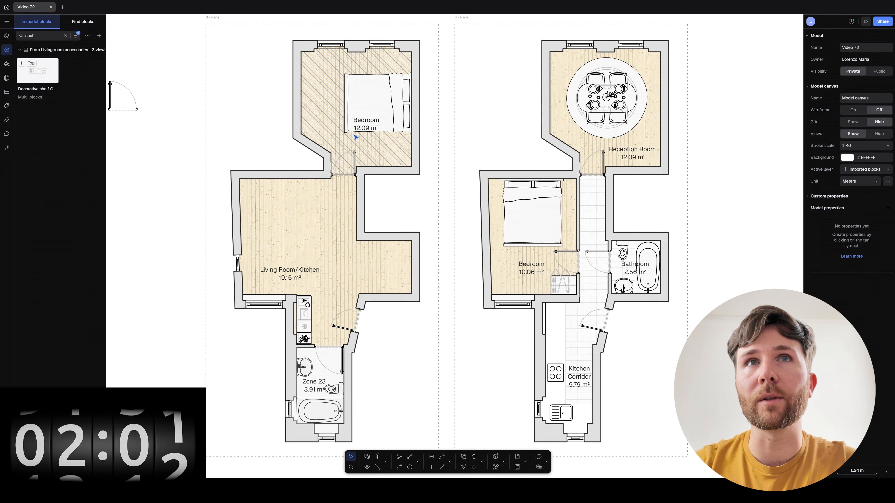
{"action": "left_click_drag", "start_coordinate": [362, 130], "coordinate": [368, 108]}
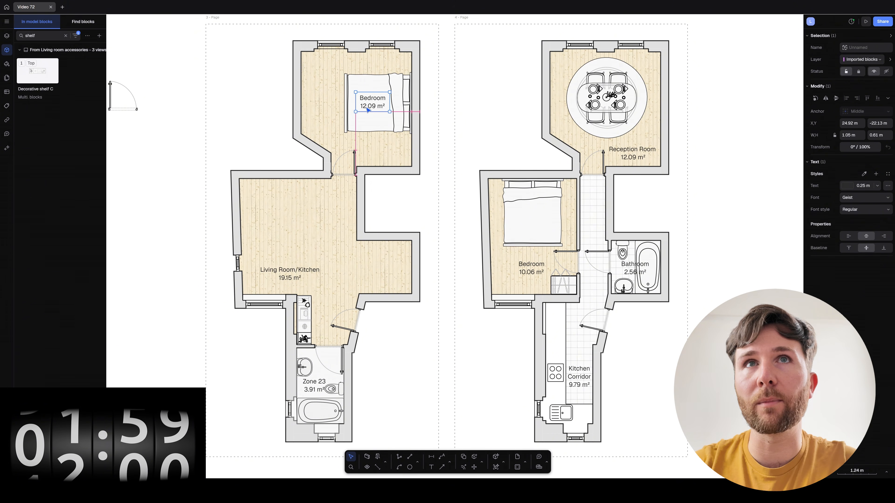
{"action": "left_click", "coordinate": [526, 124]}
{"action": "left_click_drag", "start_coordinate": [551, 288], "coordinate": [361, 160], "text": "alt"}
{"action": "left_click", "coordinate": [458, 187]}
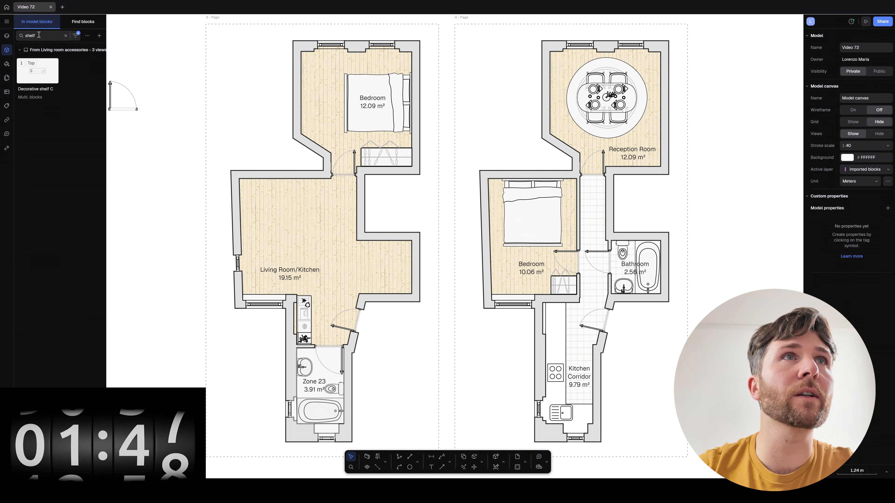
Search the blocks for 'desk', try a large office desk in the Bedroom, then delete it.
{"action": "type", "text": "dees"}
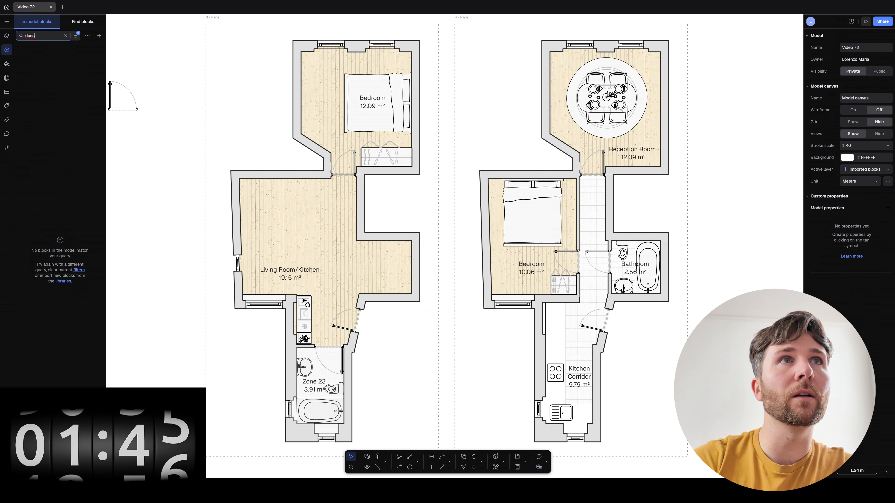
{"action": "key", "text": "BackSpace"}
{"action": "key", "text": "BackSpace"}
{"action": "type", "text": "sk"}
{"action": "left_click", "coordinate": [87, 24]}
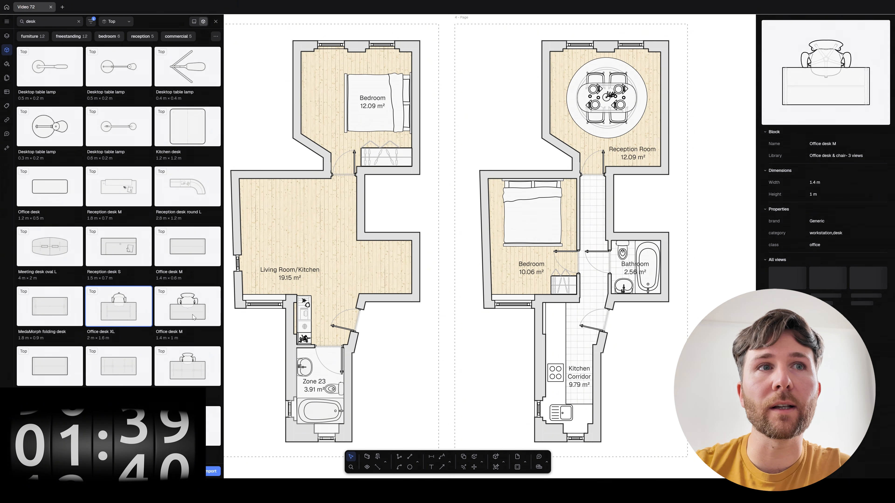
{"action": "left_click_drag", "start_coordinate": [175, 315], "coordinate": [290, 93]}
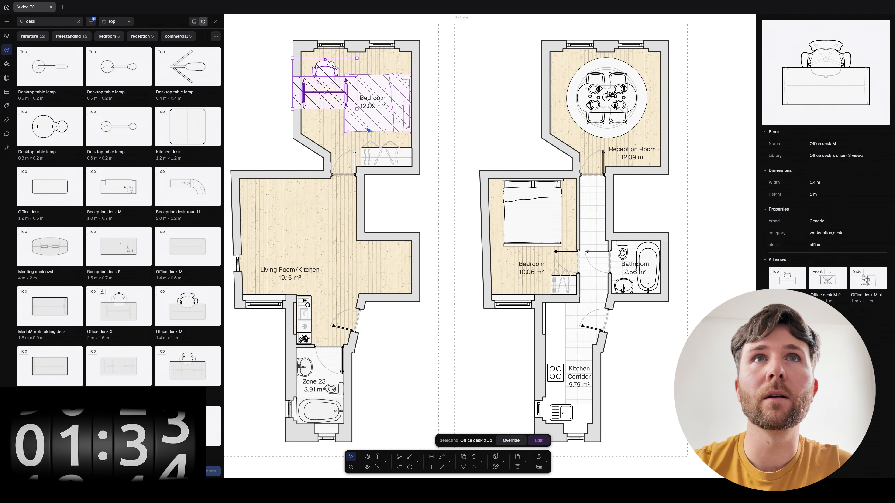
{"action": "key", "text": "Delete"}
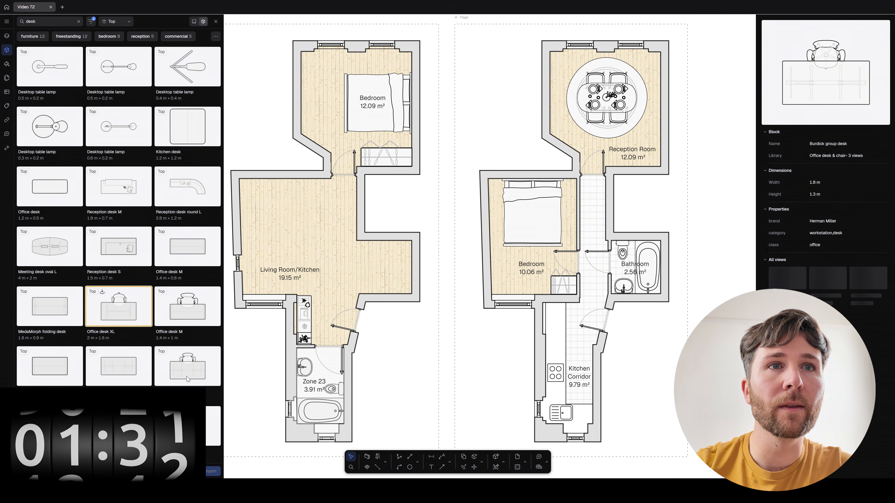
Place Office desk S (1.2 × 0.6 m) against the Bedroom's left wall, then search for 'cha'.
{"action": "left_click", "coordinate": [183, 314]}
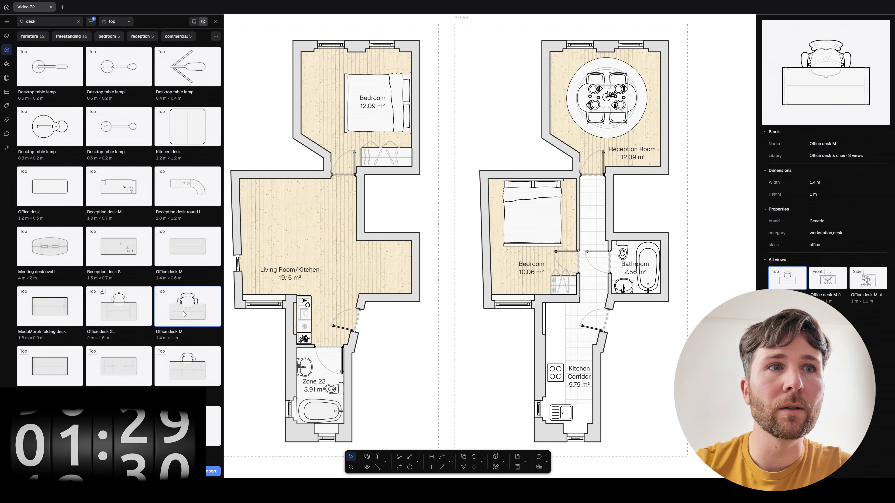
{"action": "scroll", "coordinate": [106, 246], "scroll_direction": "down", "scroll_amount": 3}
{"action": "left_click", "coordinate": [50, 269]}
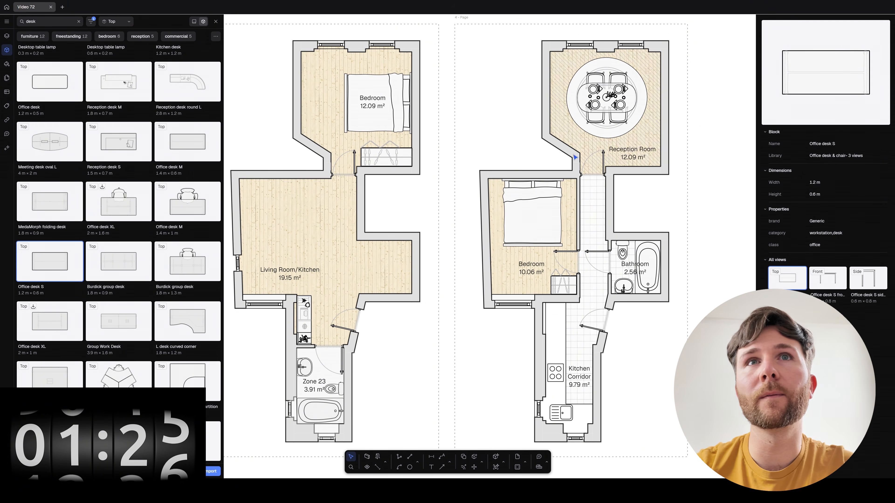
{"action": "mouse_move", "coordinate": [34, 255]}
{"action": "left_mouse_down"}
{"action": "mouse_move", "coordinate": [332, 92]}
{"action": "mouse_move", "coordinate": [335, 118]}
{"action": "mouse_move", "coordinate": [316, 99]}
{"action": "left_mouse_up"}
{"action": "left_click", "coordinate": [512, 143]}
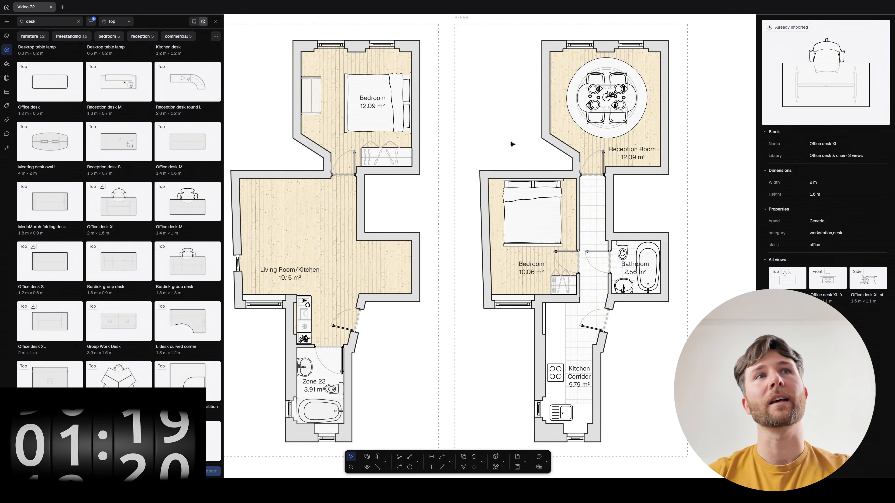
{"action": "double_click", "coordinate": [50, 21]}
{"action": "type", "text": "chair"}
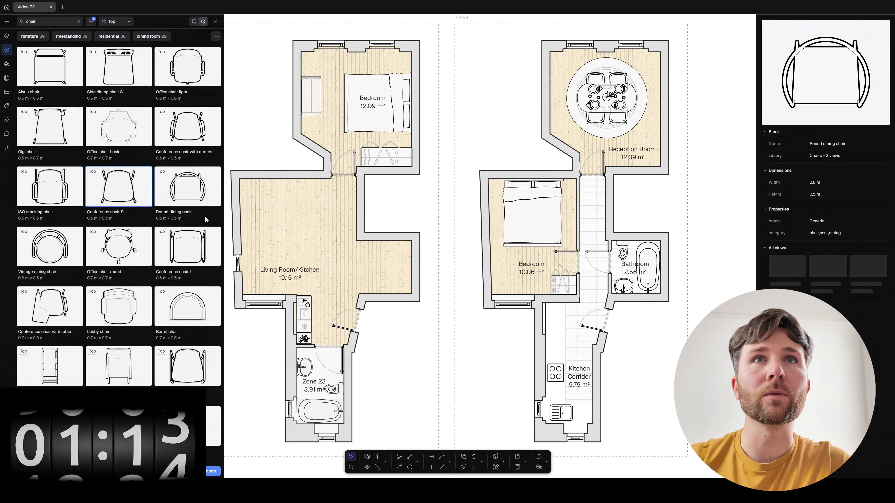
Place an Office chair round at the Bedroom desk, send it to back, and tuck it under.
{"action": "left_click", "coordinate": [117, 243]}
{"action": "left_click_drag", "start_coordinate": [117, 244], "coordinate": [345, 108]}
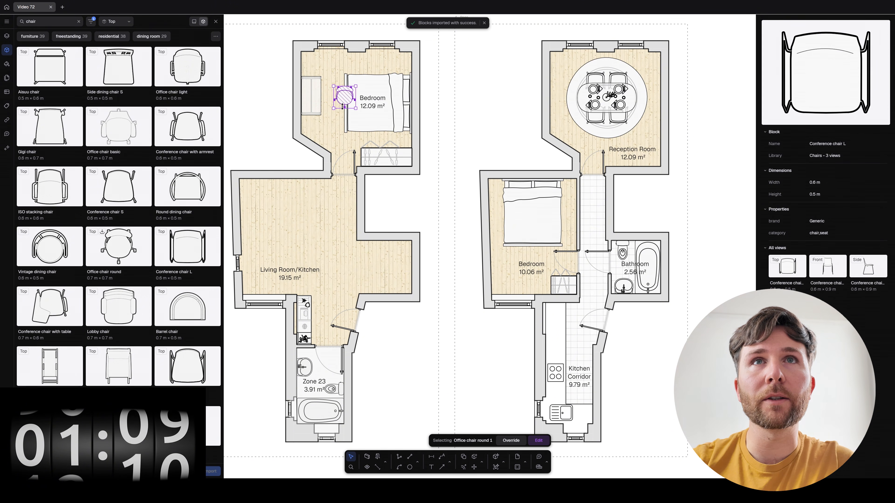
{"action": "left_click_drag", "start_coordinate": [346, 104], "coordinate": [321, 104]}
{"action": "right_click", "coordinate": [319, 101]}
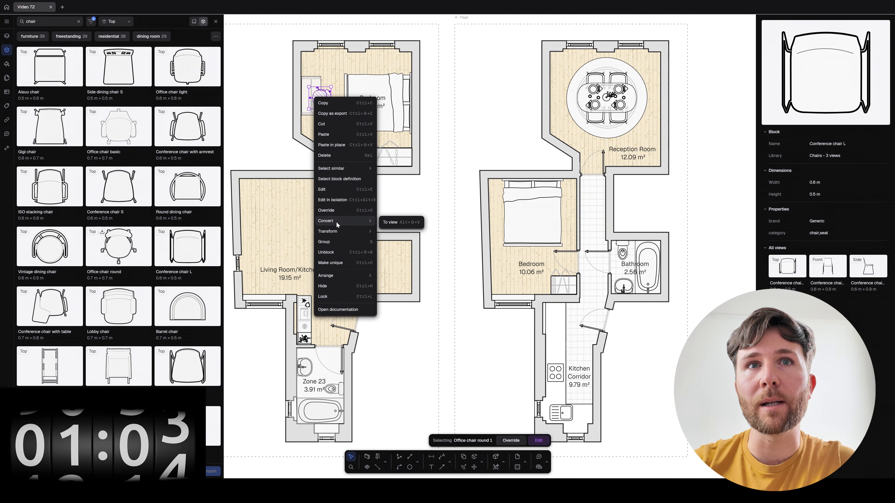
{"action": "mouse_move", "coordinate": [373, 277]}
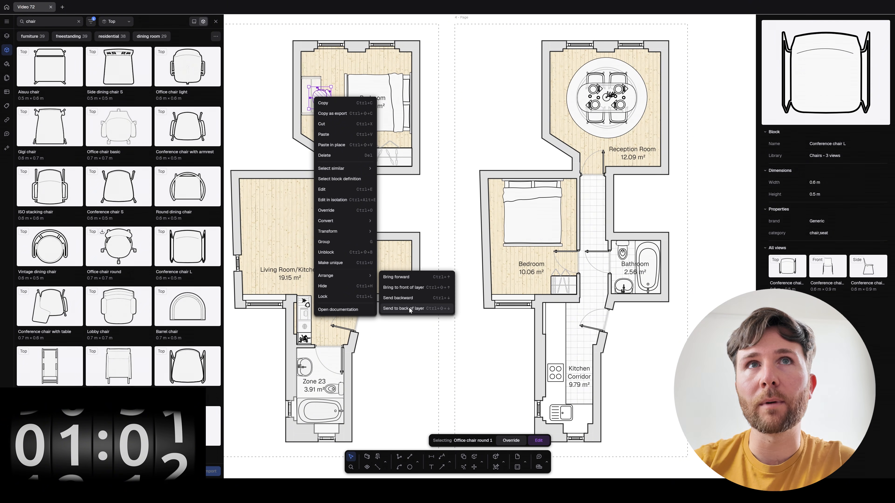
{"action": "left_click", "coordinate": [409, 299]}
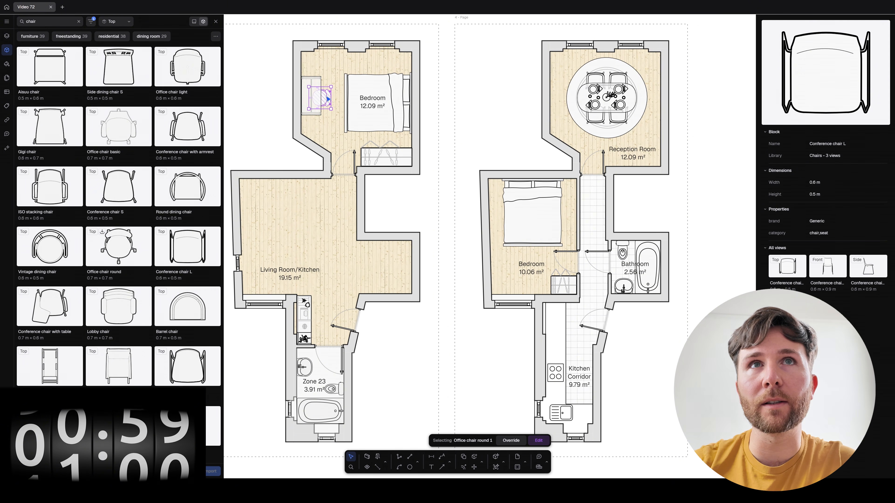
{"action": "left_click_drag", "start_coordinate": [328, 100], "coordinate": [326, 98]}
{"action": "left_click", "coordinate": [487, 110]}
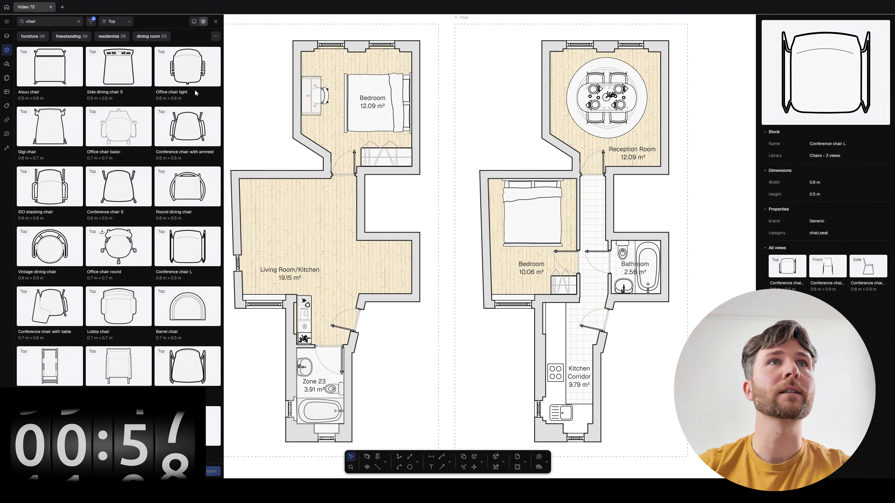
{"action": "type", "text": "kitchen"}
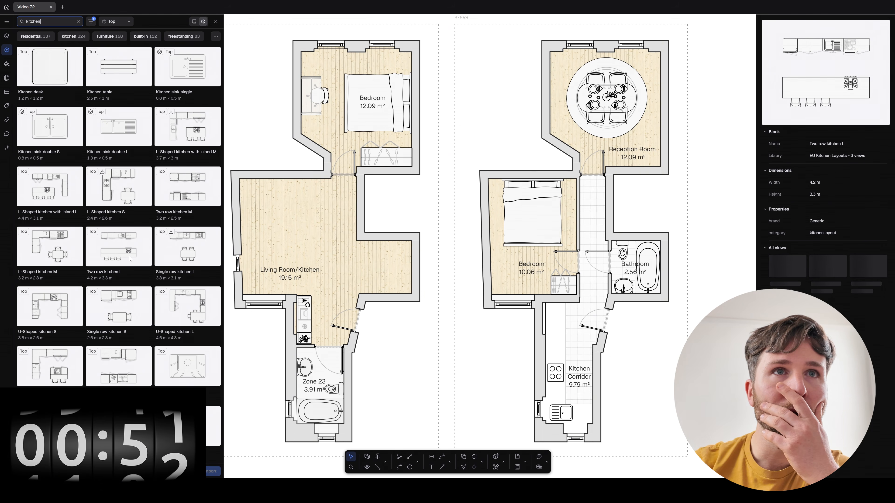
Place Single row kitchen L along the Living Room/Kitchen's top wall, shortening its sink cabinet to 1.04 m.
{"action": "left_click", "coordinate": [198, 247]}
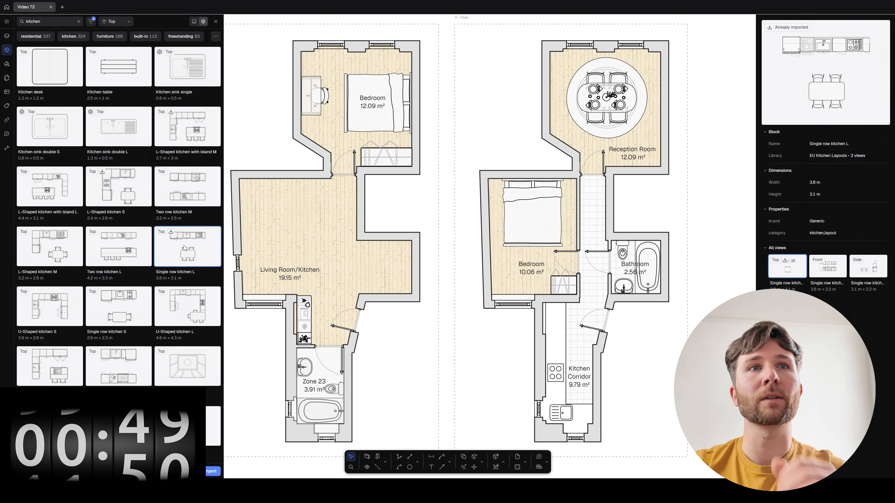
{"action": "left_click_drag", "start_coordinate": [198, 247], "coordinate": [290, 195]}
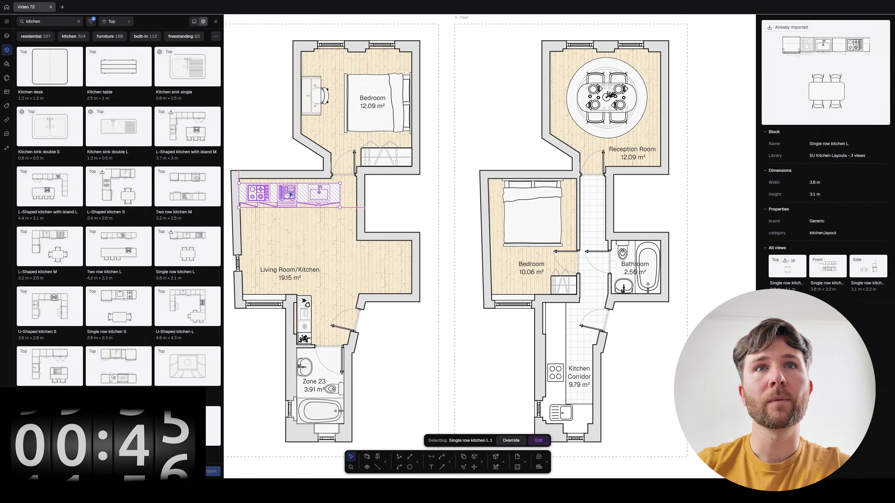
{"action": "double_click", "coordinate": [291, 195]}
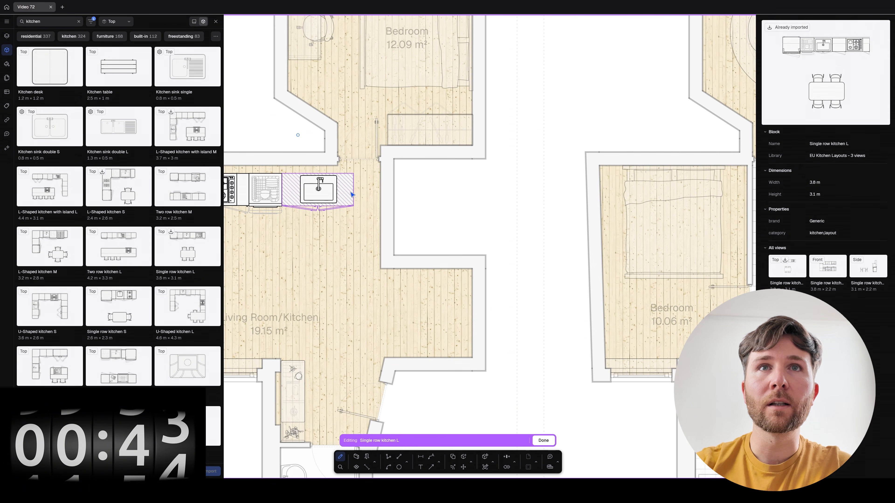
{"action": "left_click", "coordinate": [353, 194]}
{"action": "left_click_drag", "start_coordinate": [352, 195], "coordinate": [338, 194]}
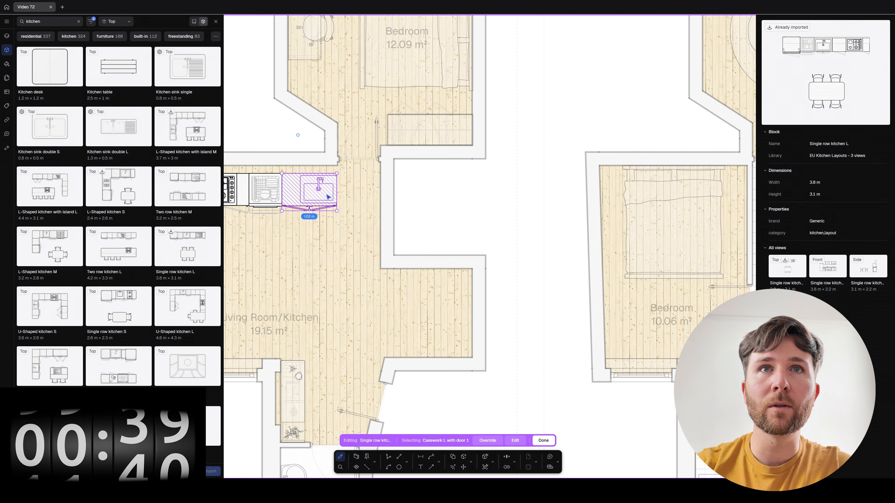
{"action": "left_click", "coordinate": [326, 194]}
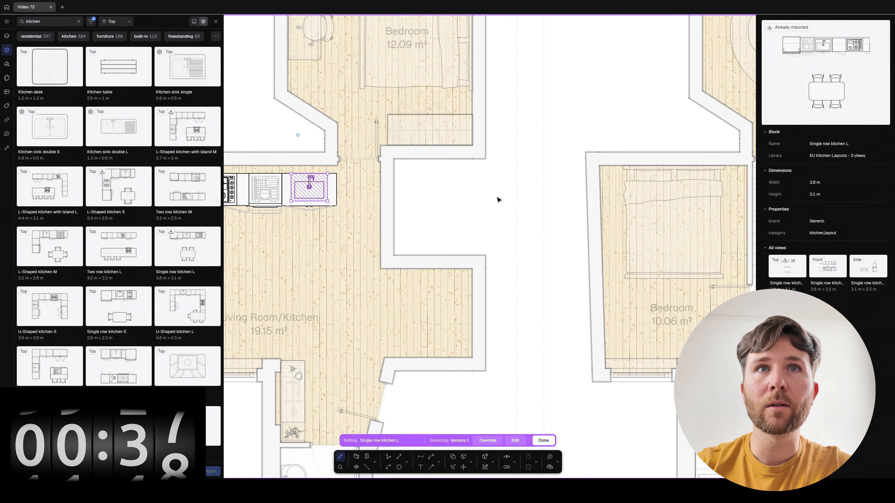
{"action": "key", "text": "Escape"}
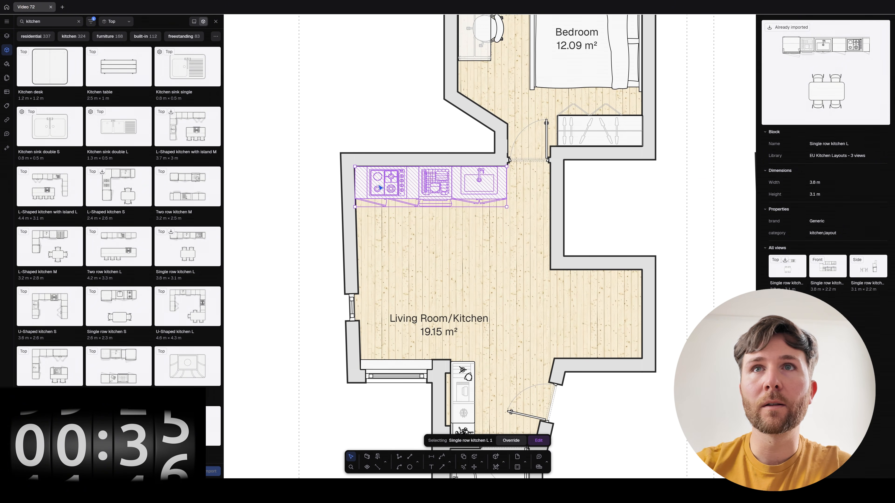
{"action": "left_click", "coordinate": [653, 208]}
{"action": "middle_click_drag", "start_coordinate": [449, 312], "coordinate": [373, 261]}
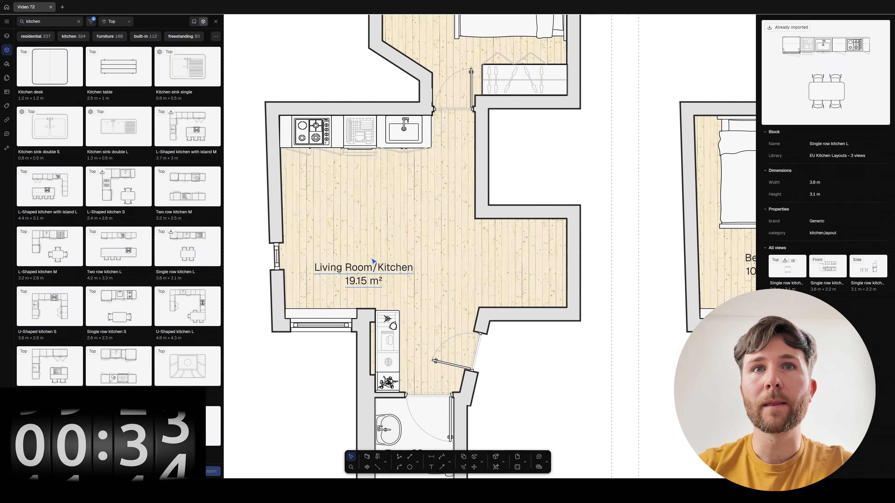
{"action": "scroll", "coordinate": [373, 261], "scroll_direction": "down", "scroll_amount": 3}
{"action": "left_click", "coordinate": [371, 243]}
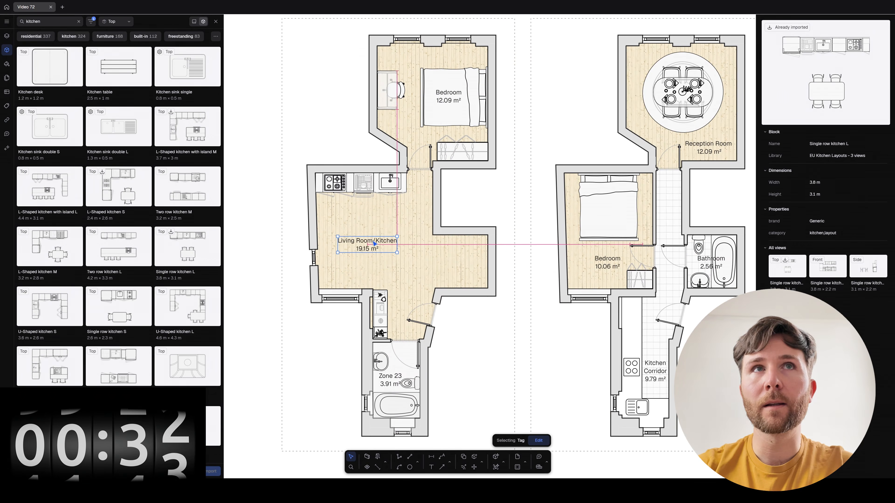
Close the block library and draw a dividing wall beside the Living Room/Kitchen, closing off a small room.
{"action": "left_click", "coordinate": [216, 21]}
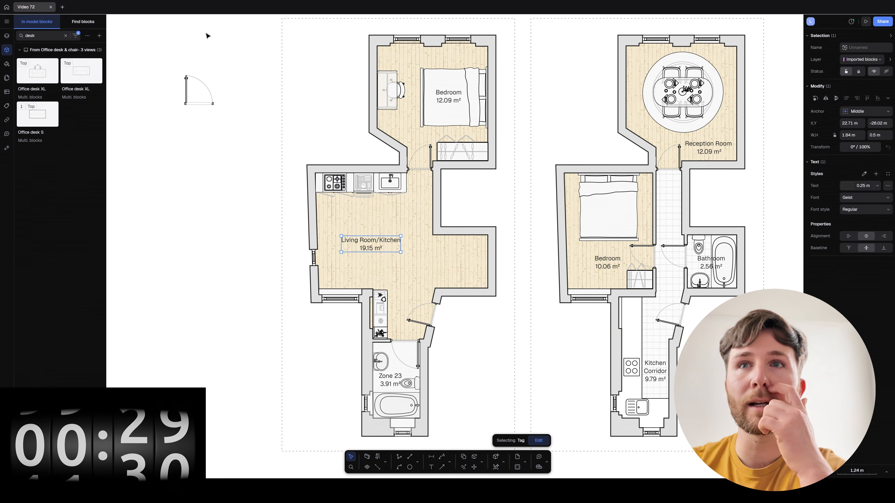
{"action": "left_click", "coordinate": [515, 342]}
{"action": "middle_click_drag", "start_coordinate": [478, 337], "coordinate": [424, 336]}
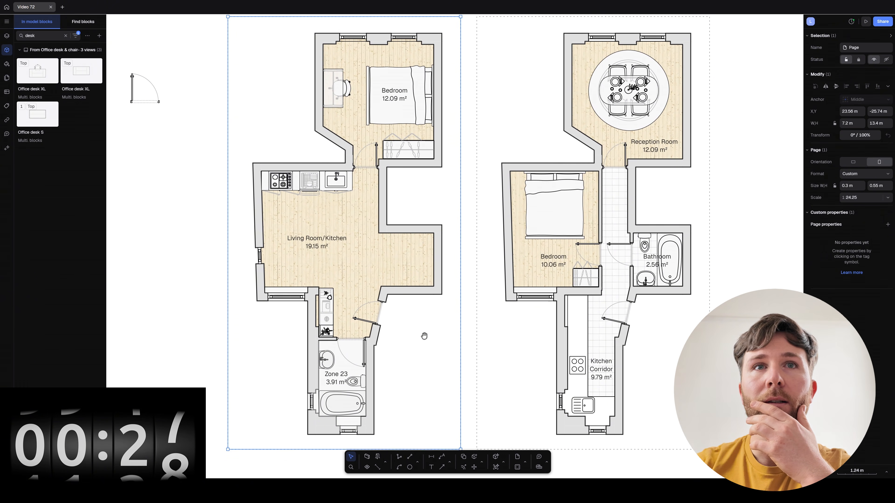
{"action": "left_click", "coordinate": [315, 244]}
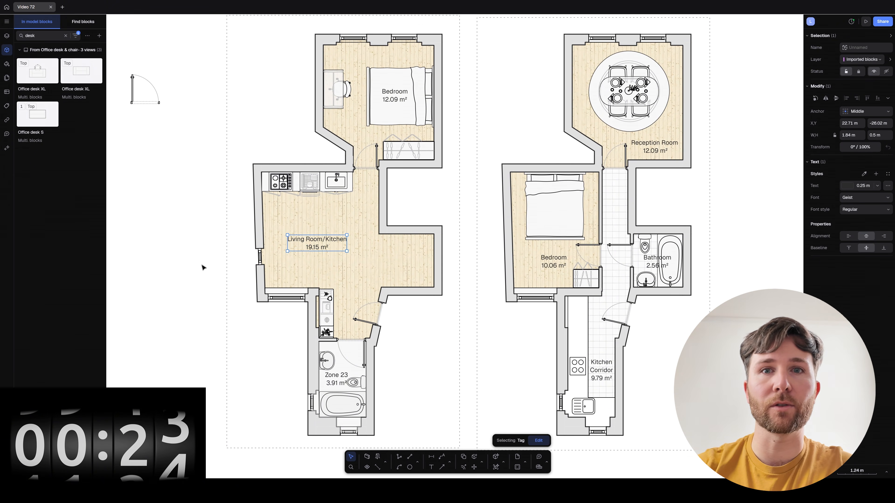
{"action": "left_click", "coordinate": [377, 456]}
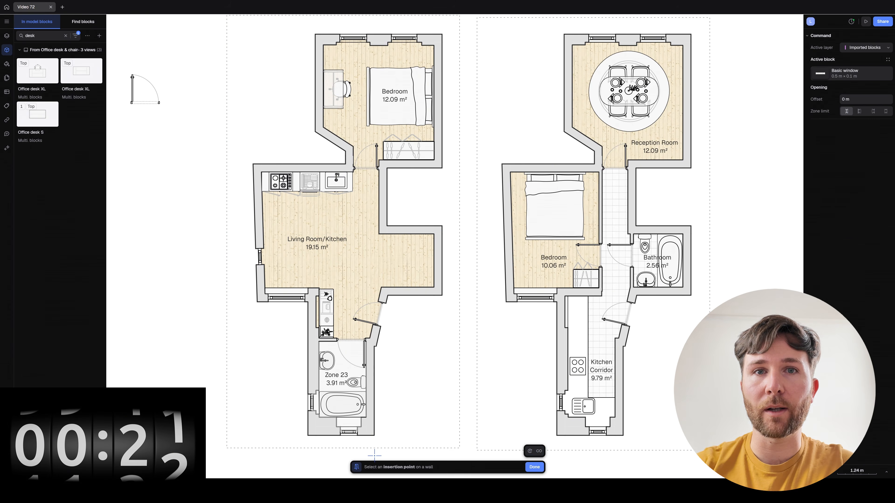
{"action": "key", "text": "Escape"}
{"action": "key", "text": "w"}
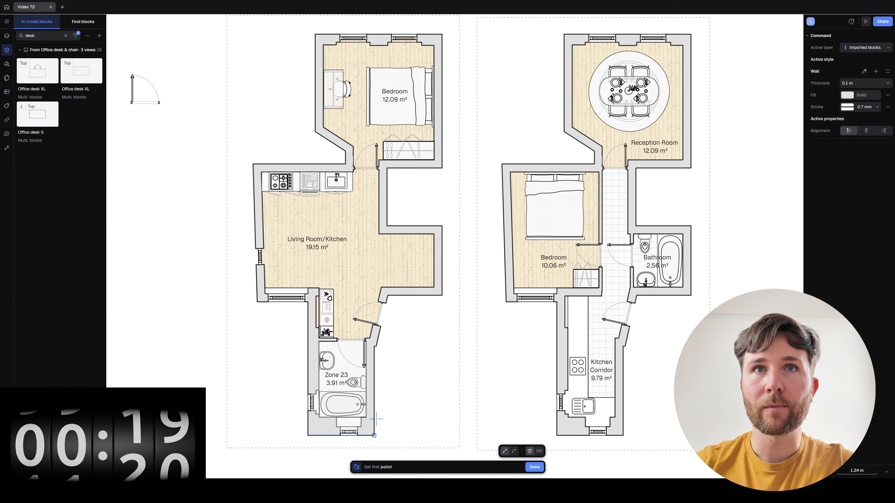
{"action": "left_click", "coordinate": [389, 234]}
{"action": "left_click", "coordinate": [389, 292]}
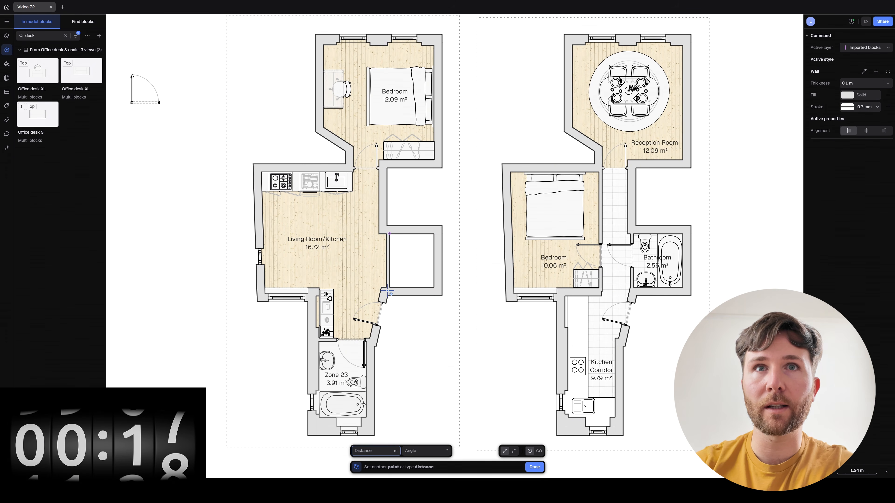
{"action": "key", "text": "Escape"}
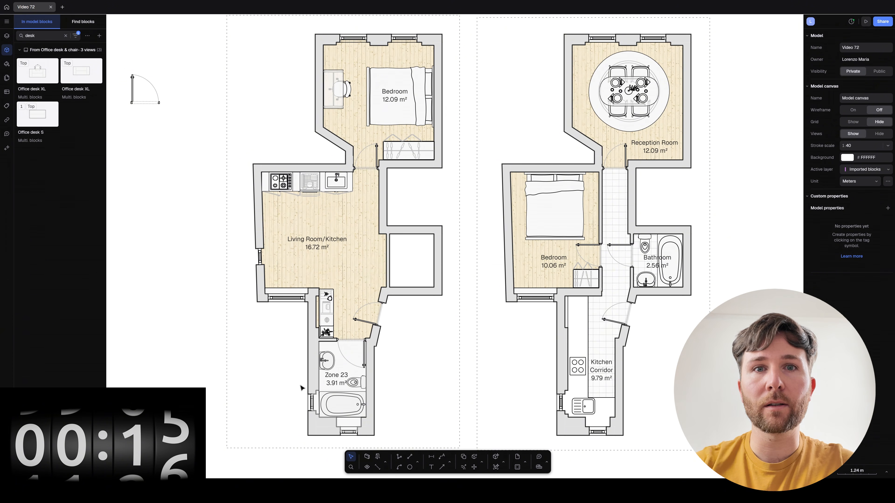
Create a 2.27 m² zone in the new small room and name it Storage.
{"action": "left_click", "coordinate": [367, 467]}
{"action": "left_click", "coordinate": [413, 279]}
{"action": "key", "text": "Escape"}
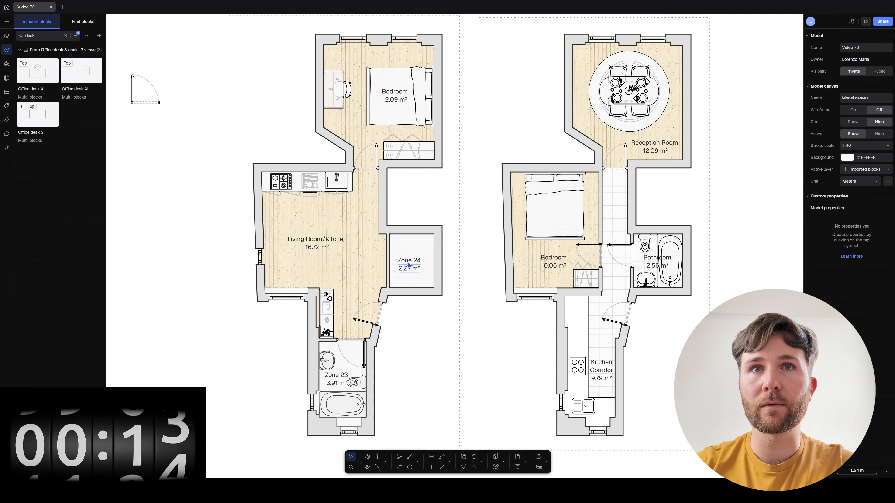
{"action": "double_click", "coordinate": [409, 265]}
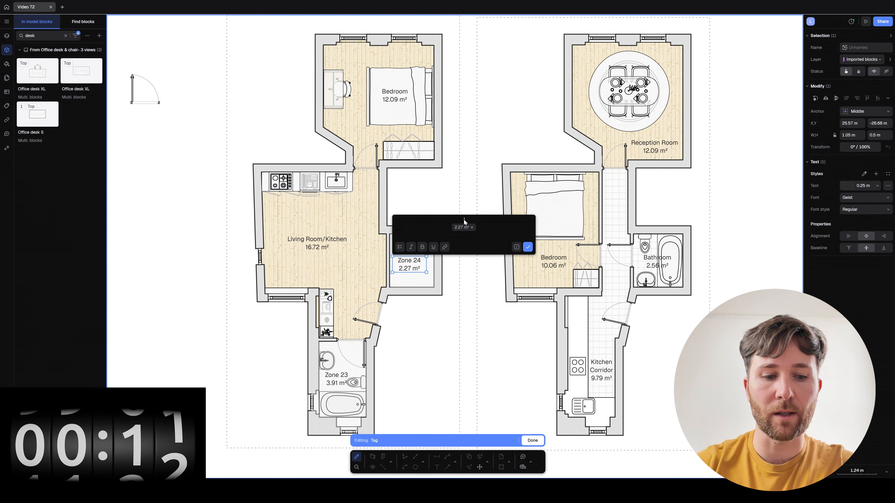
{"action": "type", "text": "Storage"}
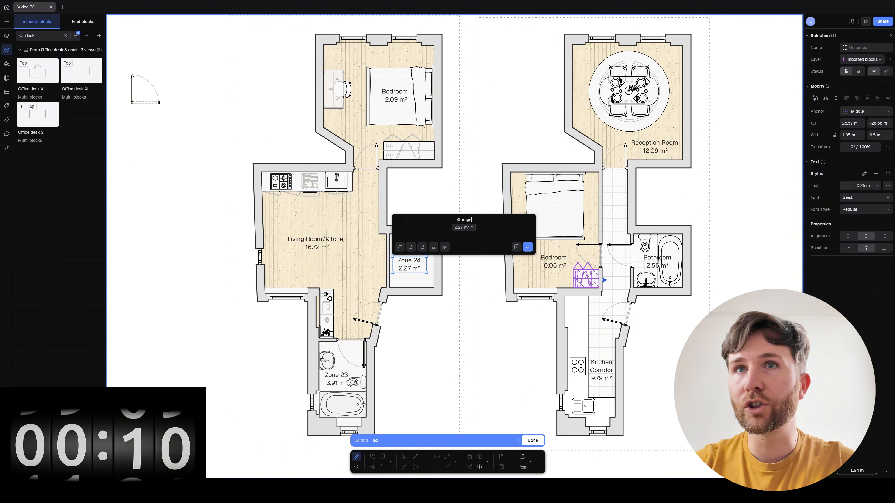
{"action": "left_click", "coordinate": [528, 247]}
{"action": "key", "text": "Escape"}
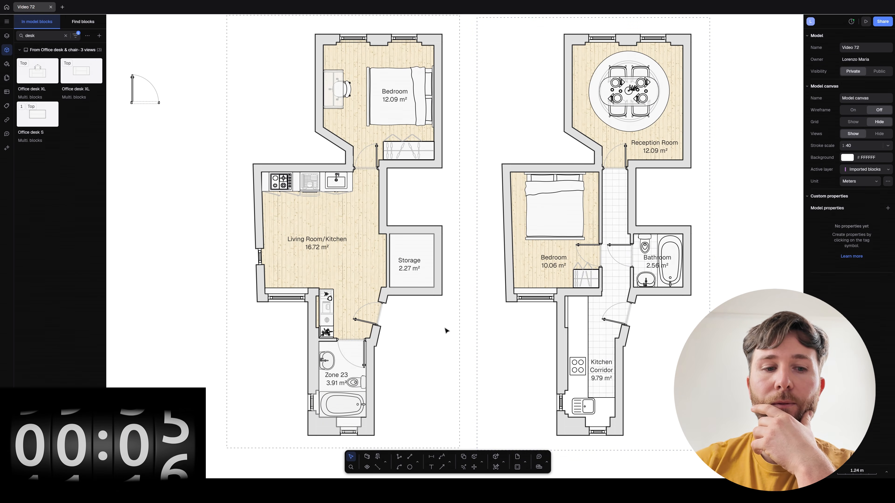
{"action": "scroll", "coordinate": [446, 330], "scroll_direction": "down", "scroll_amount": 5}
{"action": "scroll", "coordinate": [447, 326], "scroll_direction": "up", "scroll_amount": 2}
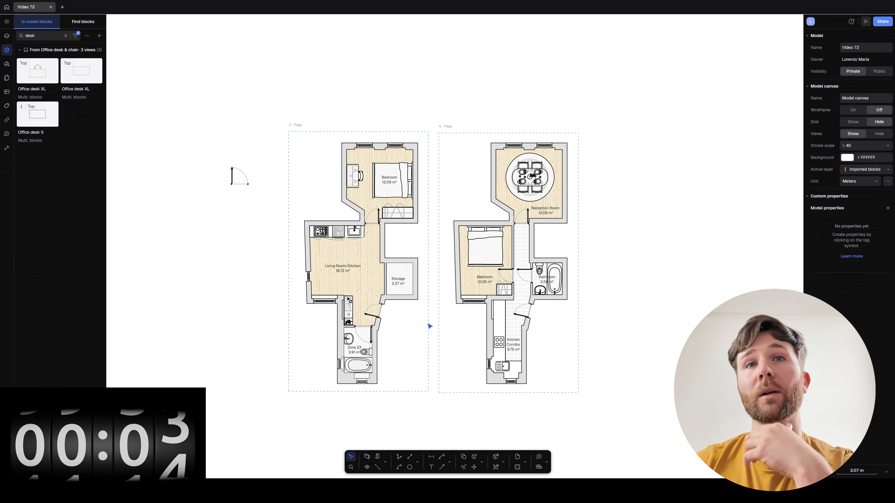
{"action": "scroll", "coordinate": [429, 326], "scroll_direction": "up", "scroll_amount": 3}
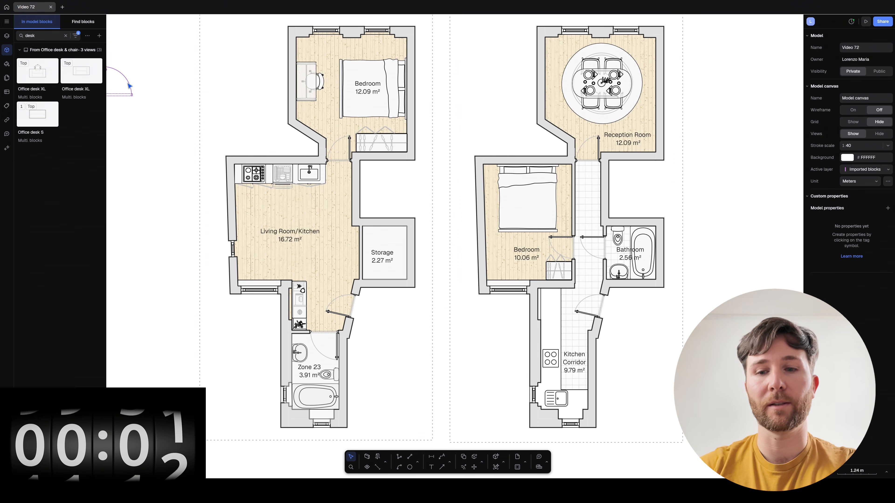